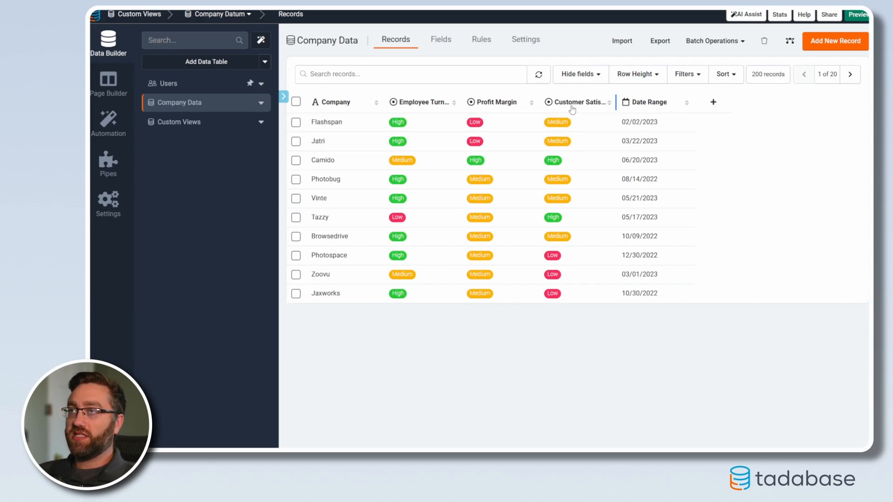
Rename the Date Range field of the Company Data table to Date and save the field.
left_click(413, 105)
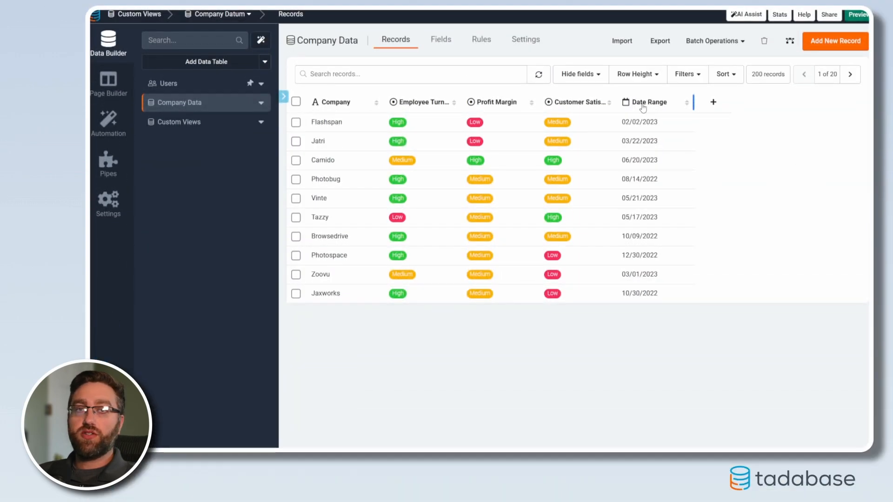
left_click(646, 105)
left_click(432, 86)
key("BackSpace")
key("BackSpace")
key("BackSpace")
key("BackSpace")
key("BackSpace")
key("BackSpace")
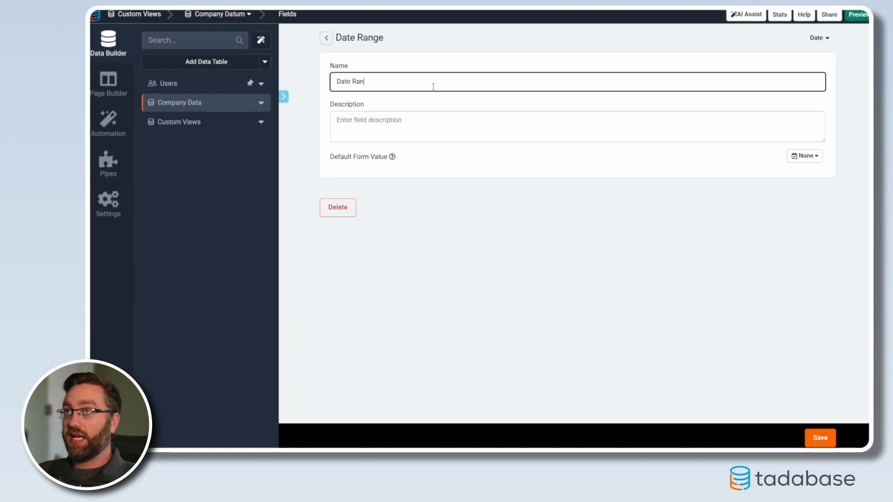
left_click(820, 438)
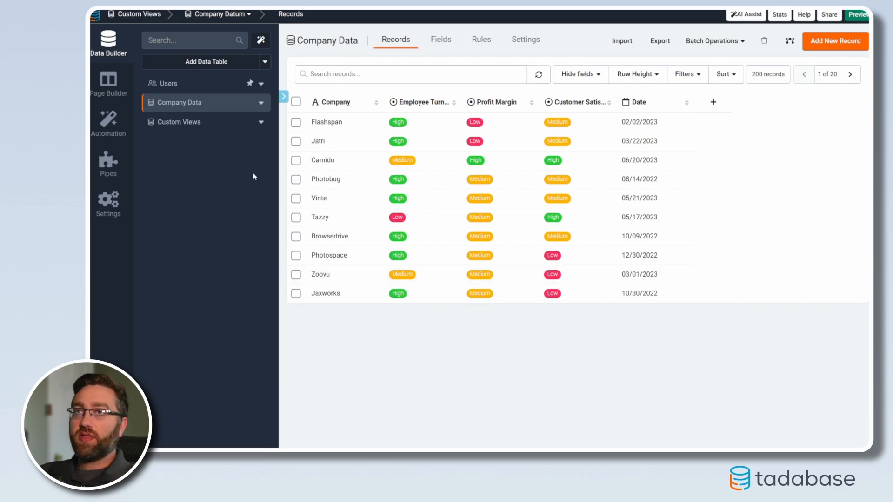
Add a table component that displays the Company Data records to the Companies page.
left_click(199, 123)
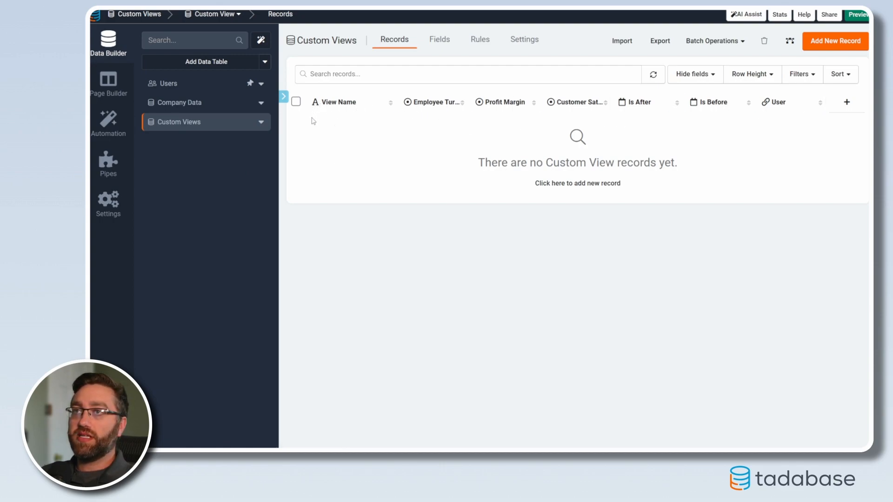
left_click(186, 103)
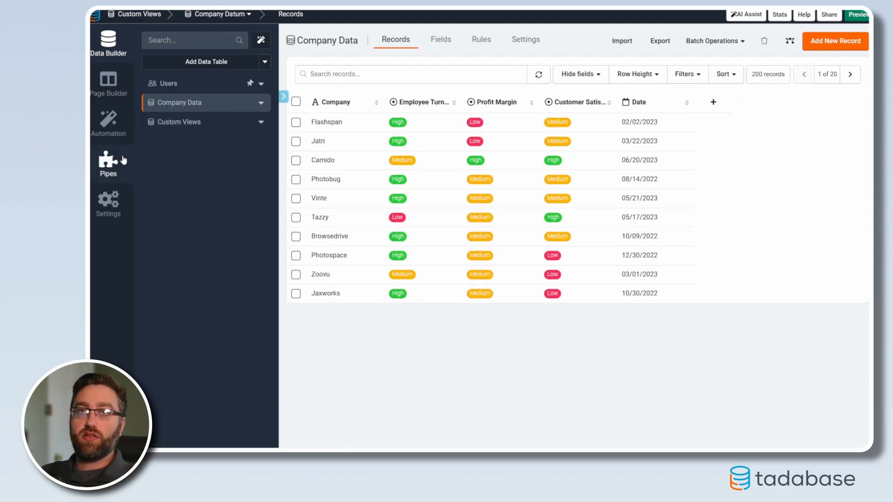
left_click(107, 84)
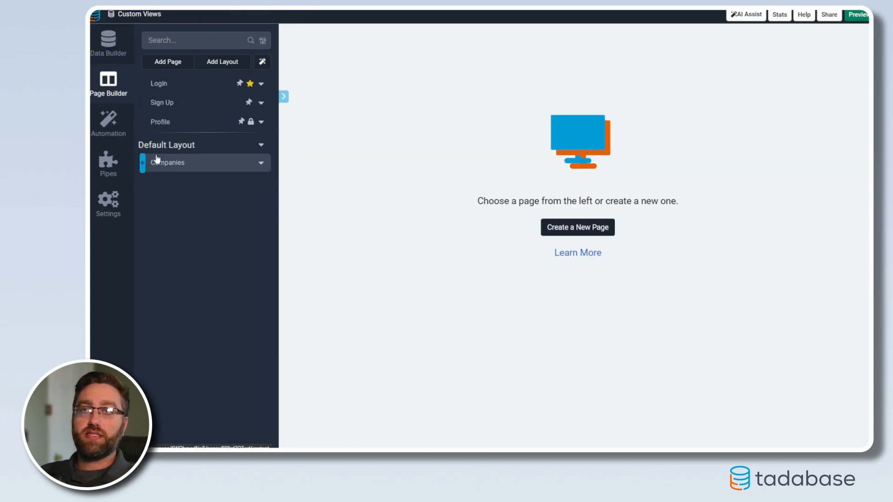
left_click(168, 168)
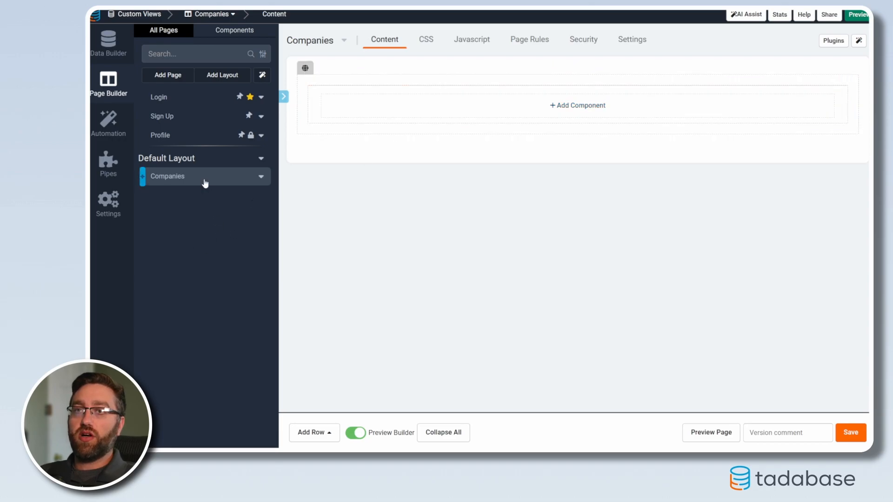
left_click(497, 110)
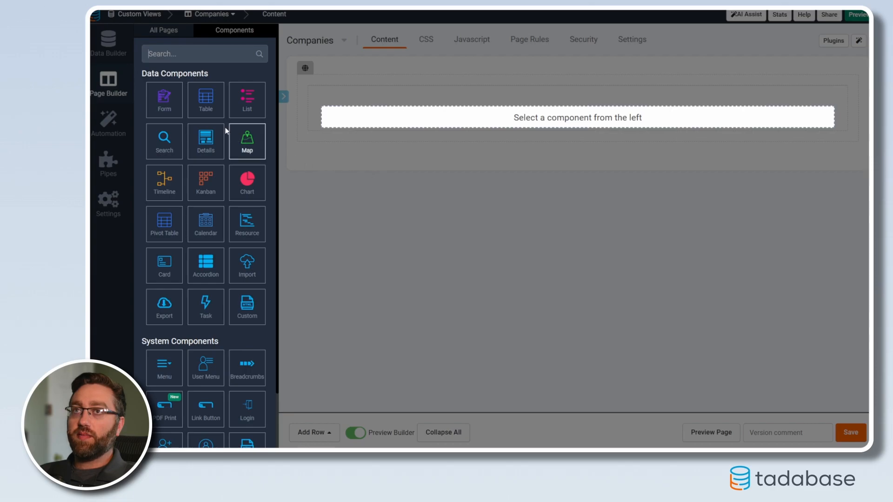
left_click(202, 110)
left_click(308, 133)
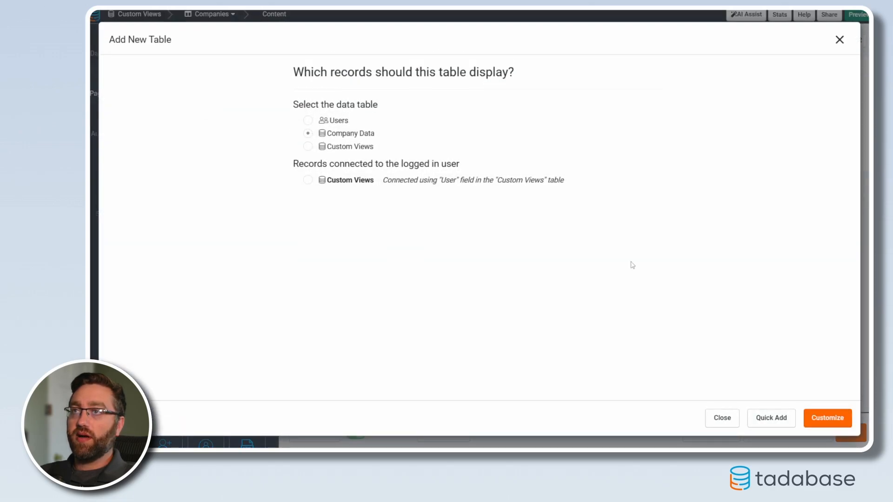
left_click(776, 420)
left_click(827, 419)
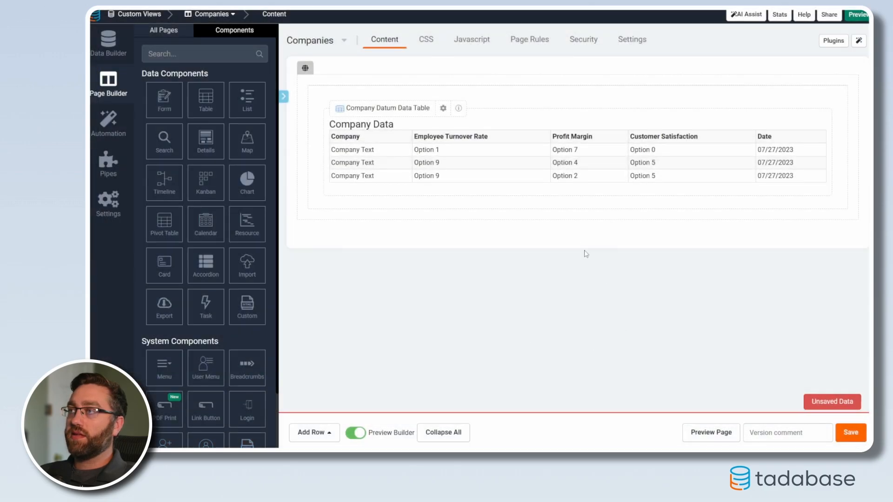
Insert a row above the Company Data table and add a customizable search component for Company Data in it.
left_click(575, 68)
left_click(597, 98)
left_click(452, 116)
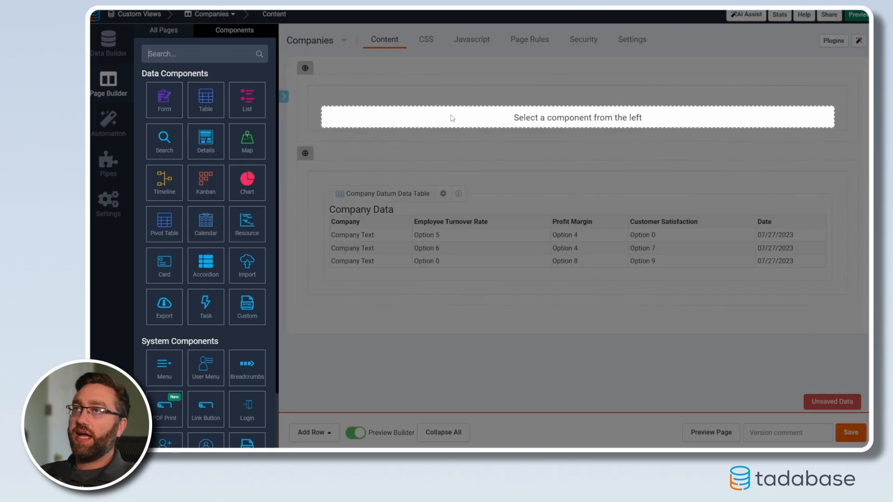
left_click(162, 147)
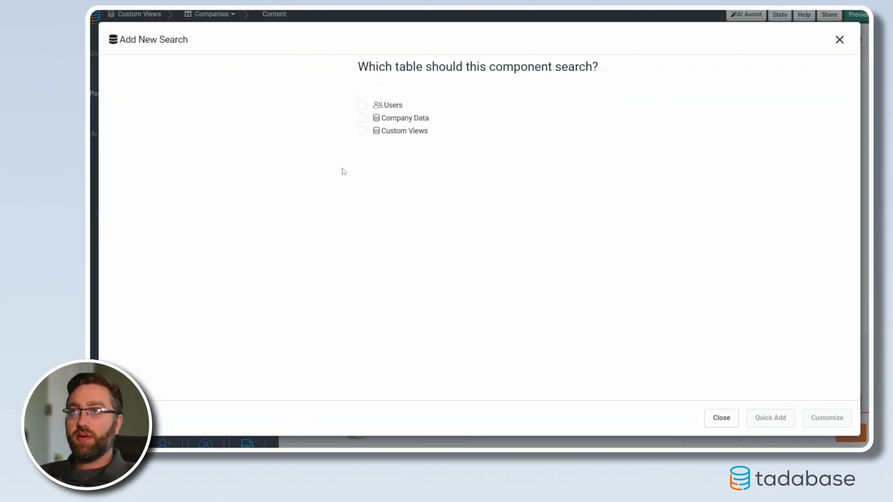
left_click(362, 119)
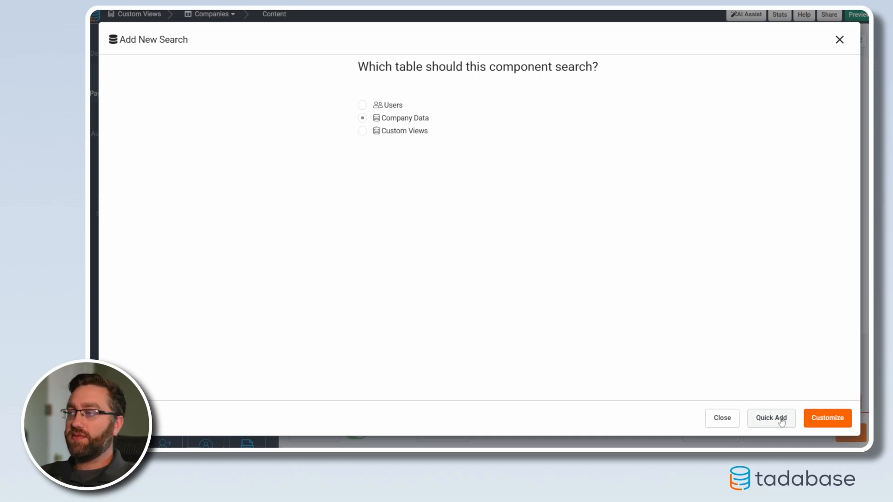
left_click(839, 422)
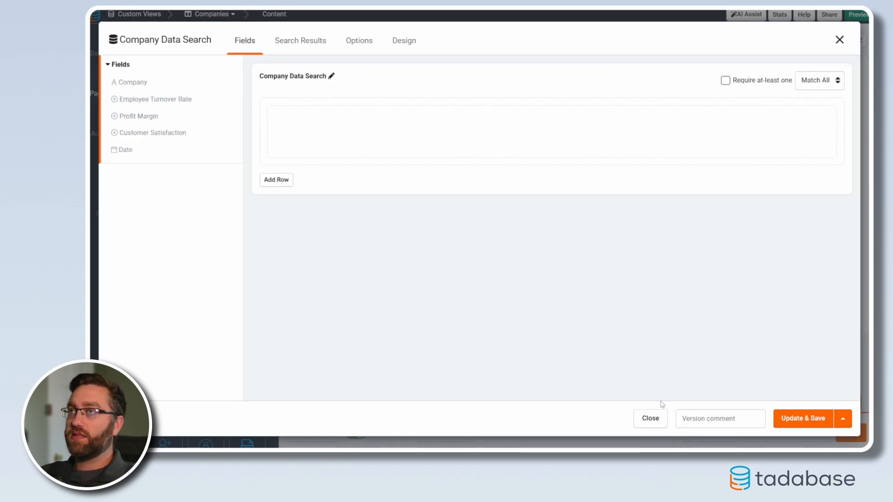
Add Employee Turnover Rate, Profit Margin, Customer Satisfaction and two Date fields to the Company Data search.
left_click(155, 99)
left_click(139, 116)
left_click(139, 133)
left_click(125, 149)
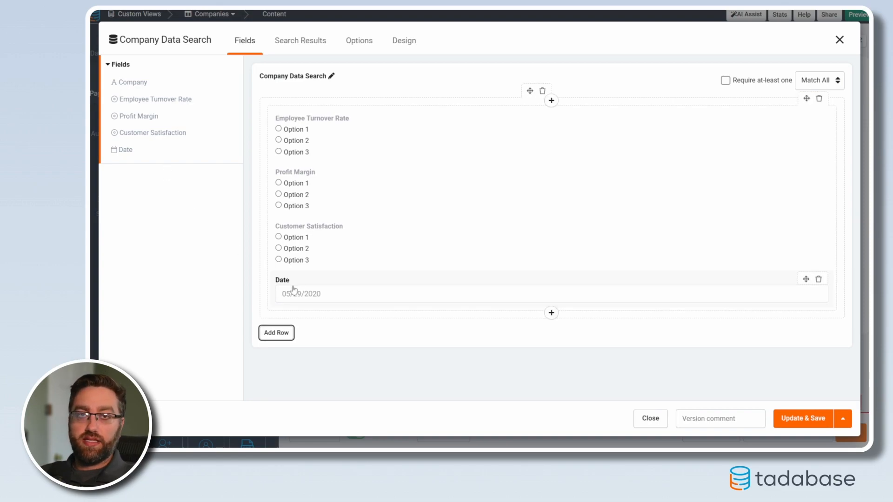
left_click(124, 154)
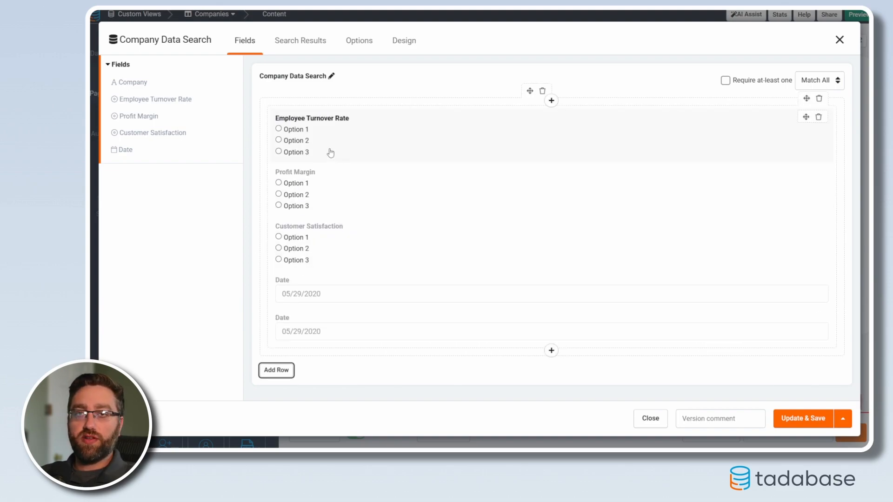
Set the Company Datum Data Table as the search's results component and return to the search fields.
left_click(298, 45)
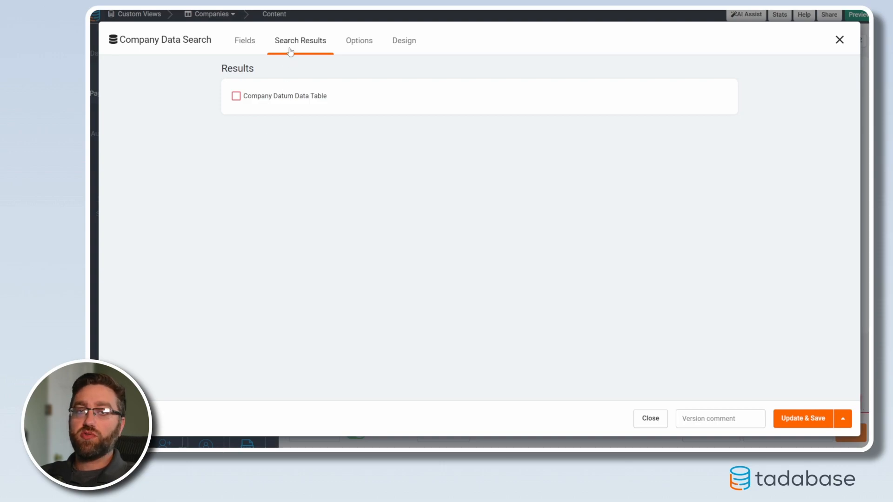
left_click(236, 97)
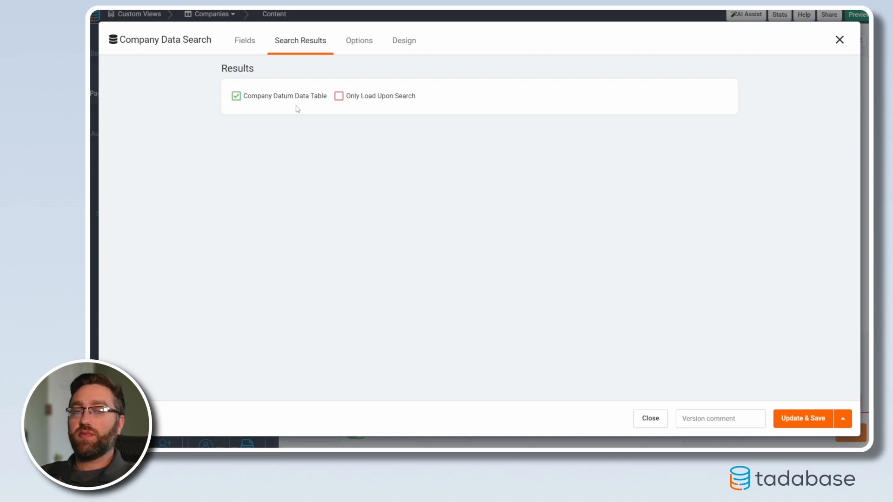
left_click(244, 41)
Give the Employee Turnover Rate search field the pre-defined operator "is" and take its value from the URL parameter "turnover".
left_click(310, 137)
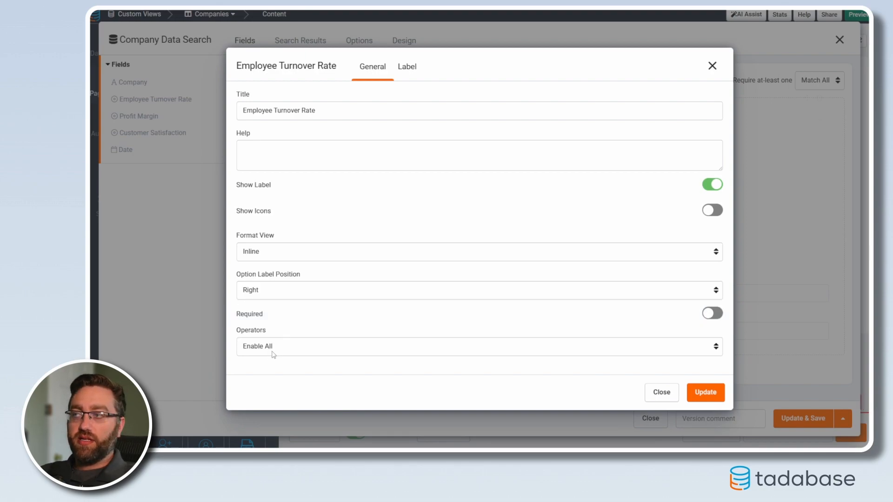
left_click(275, 350)
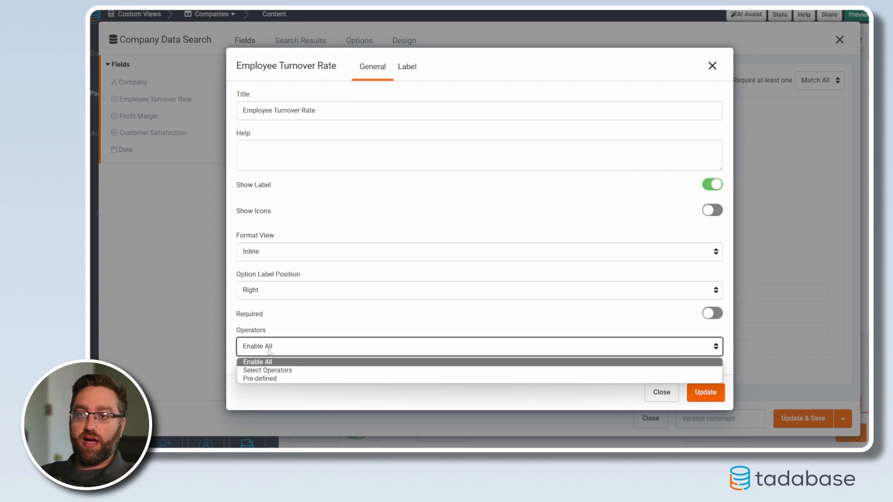
left_click(260, 378)
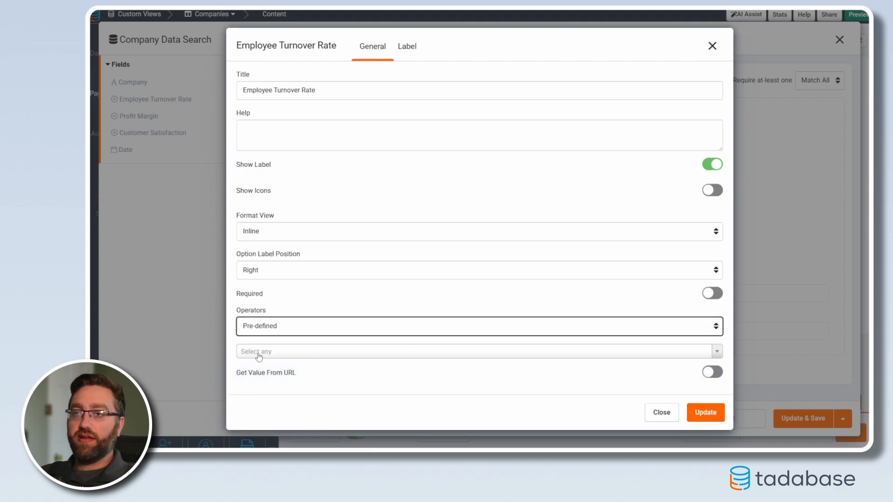
left_click(256, 352)
left_click(255, 386)
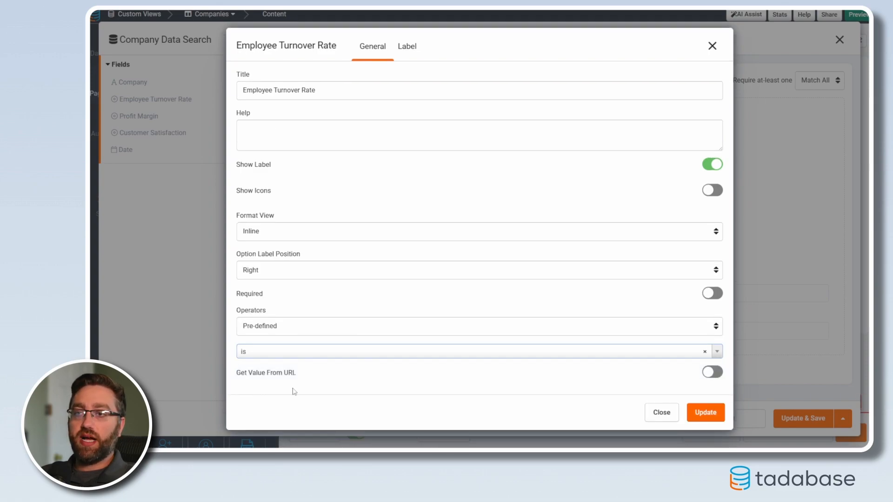
left_click(690, 375)
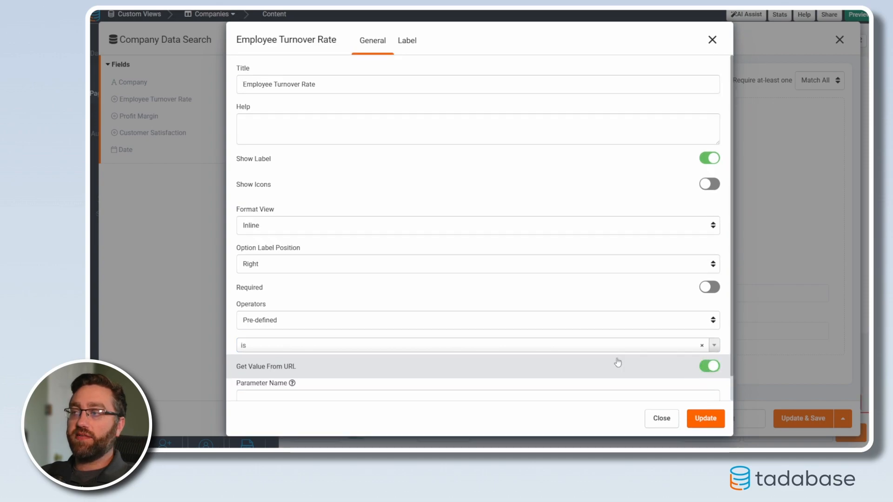
left_click(267, 369)
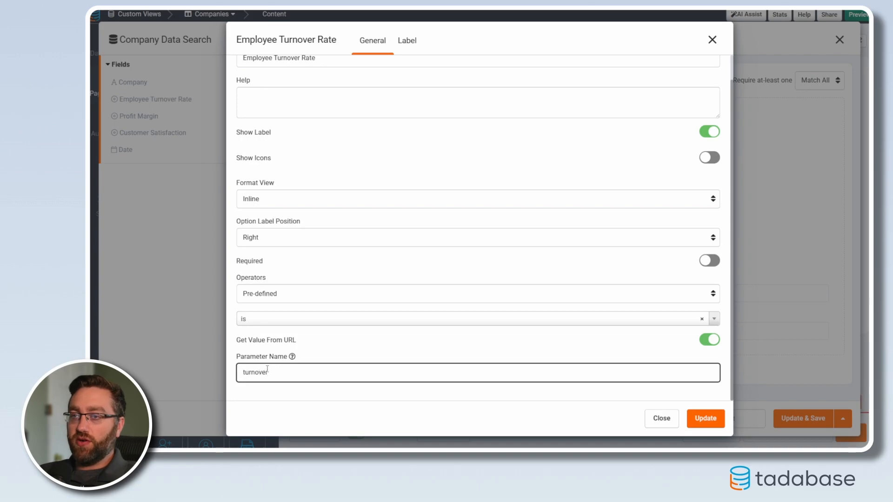
left_click(696, 418)
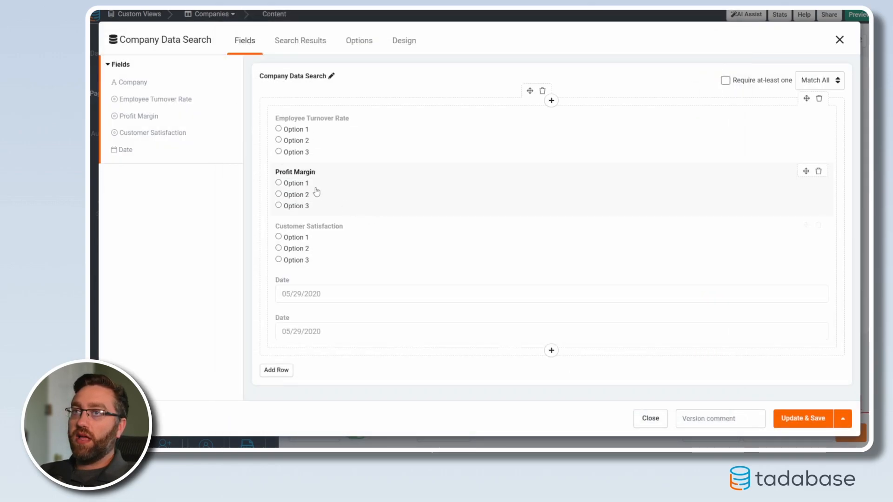
Give the Profit Margin search field the pre-defined operator "is" and take its value from the URL parameter "profit".
left_click(342, 193)
left_click(270, 346)
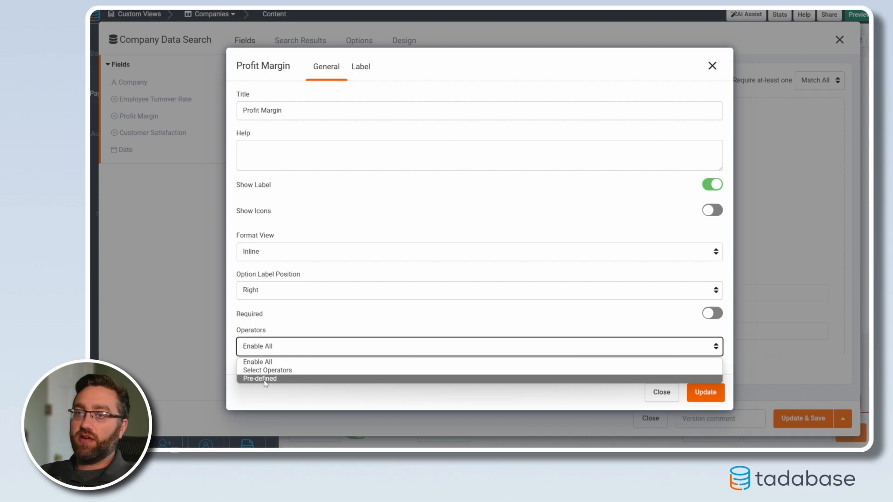
left_click(271, 375)
left_click(275, 354)
left_click(261, 384)
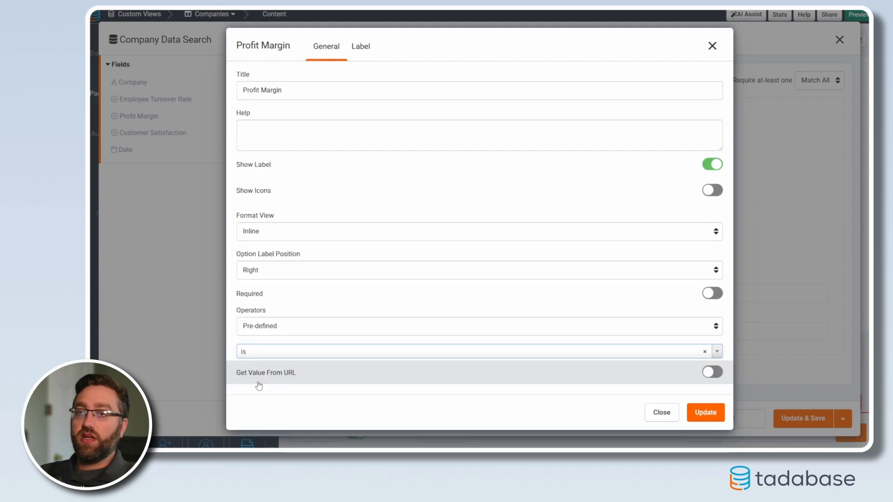
left_click(293, 374)
left_click(280, 370)
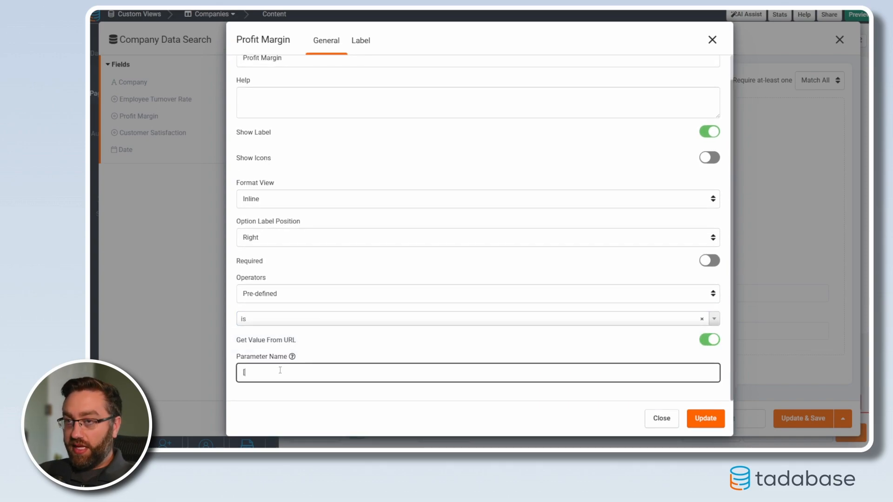
type("profit")
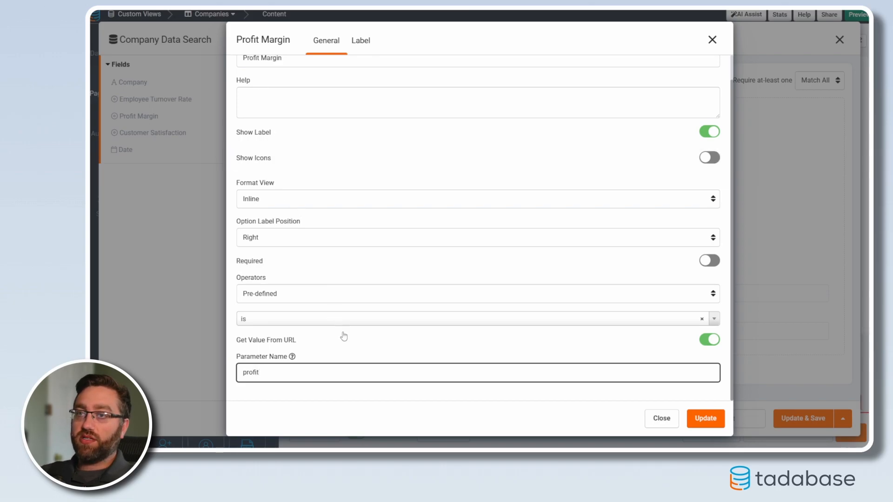
left_click(704, 420)
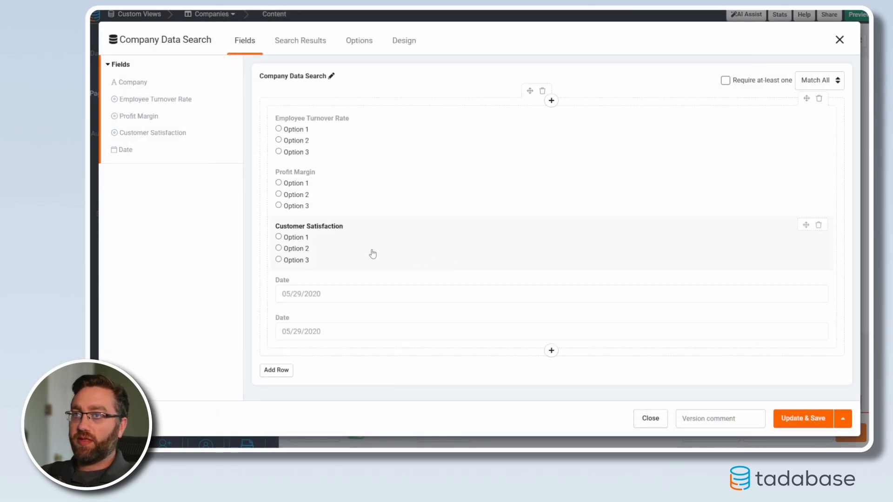
Give the Customer Satisfaction search field the pre-defined operator "is" and take its value from a named URL parameter.
left_click(311, 253)
left_click(275, 346)
left_click(266, 379)
left_click(264, 351)
left_click(260, 384)
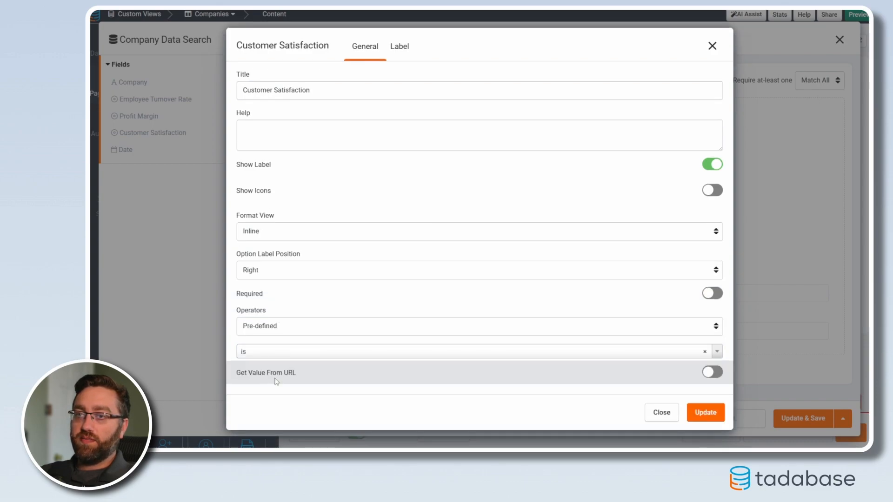
left_click(276, 381)
type("cas")
key("BackSpace")
key("BackSpace")
left_click(704, 418)
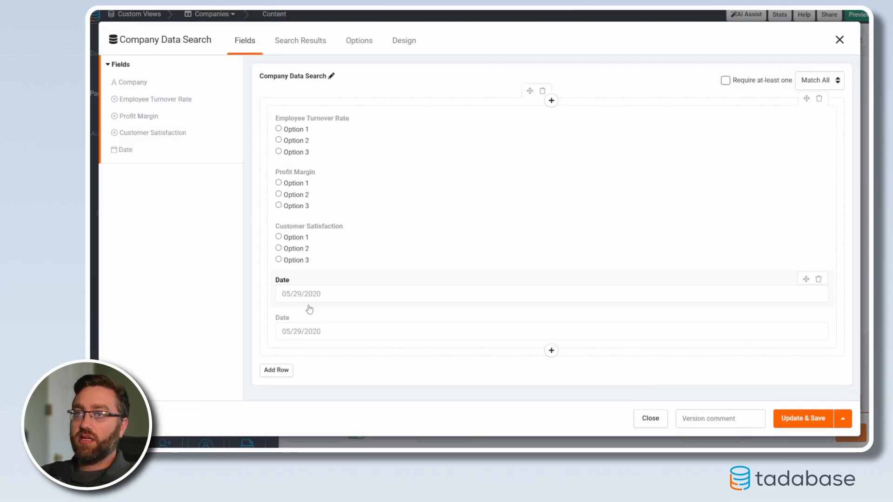
Give the first Date search field the pre-defined operator "is after" and take its value from the URL parameter "after".
left_click(352, 292)
left_click(258, 296)
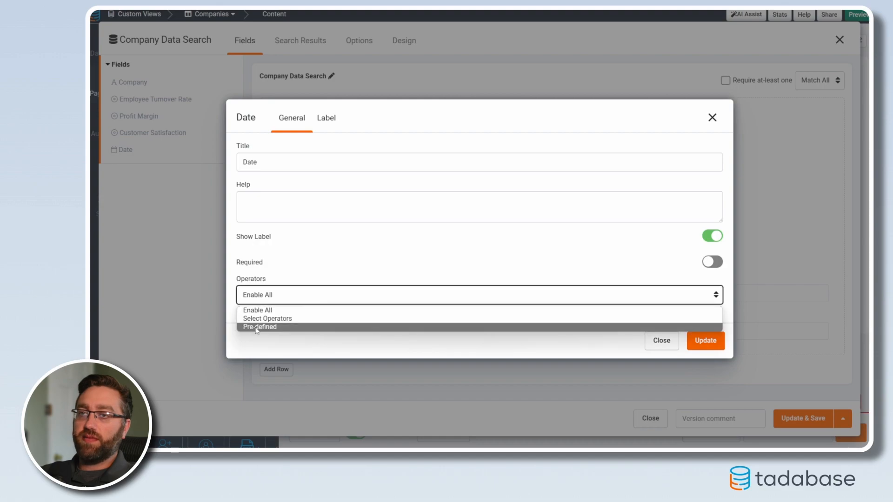
left_click(259, 327)
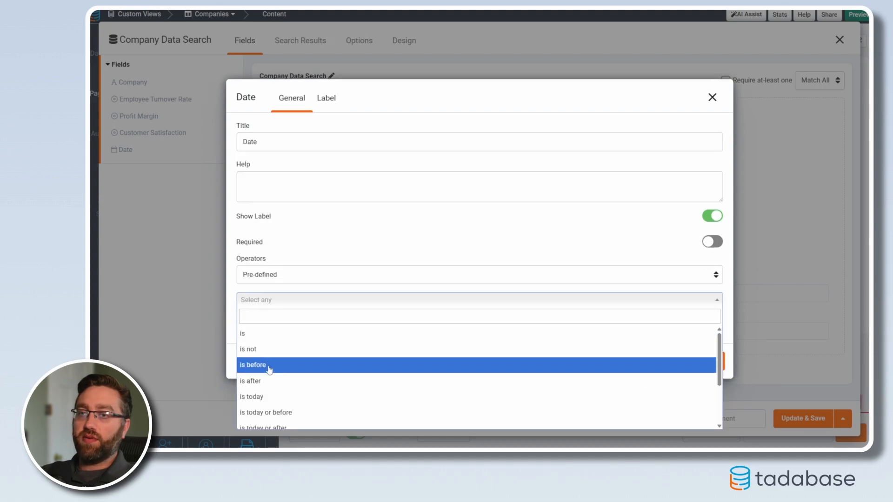
left_click(279, 381)
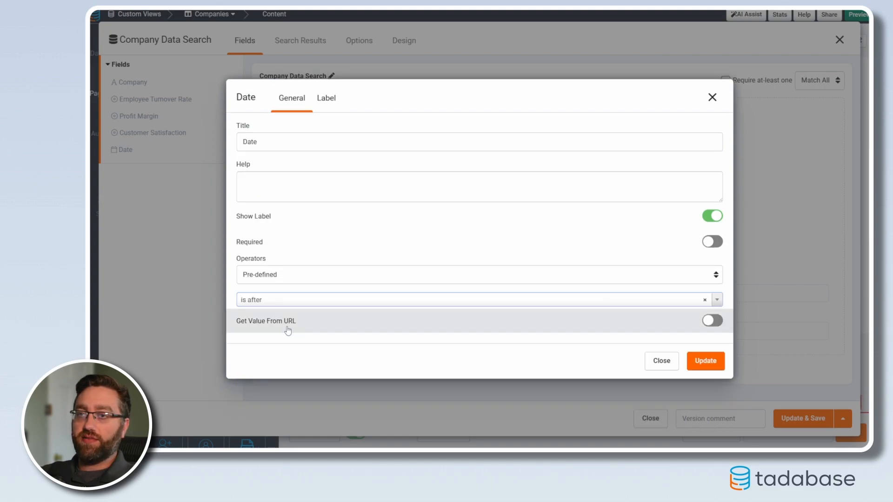
left_click(287, 331)
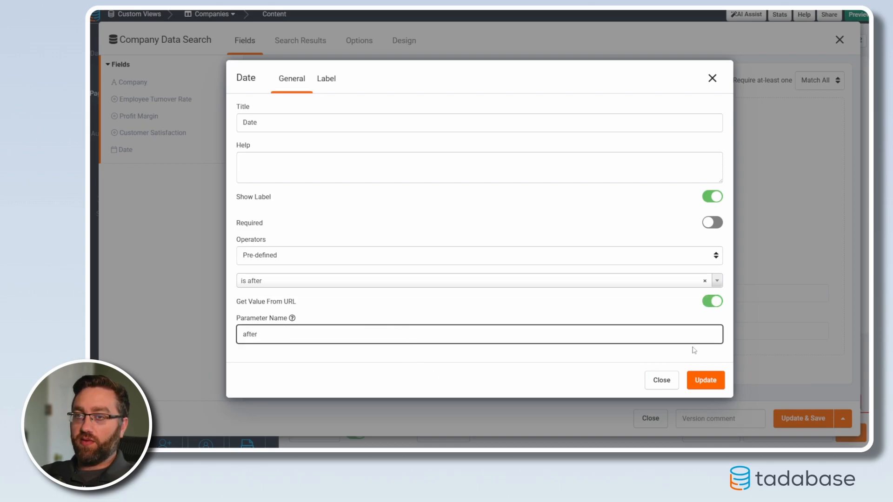
left_click(705, 380)
Give the second Date search field the pre-defined operator "is before" with the URL parameter "before", and save the search component.
left_click(297, 355)
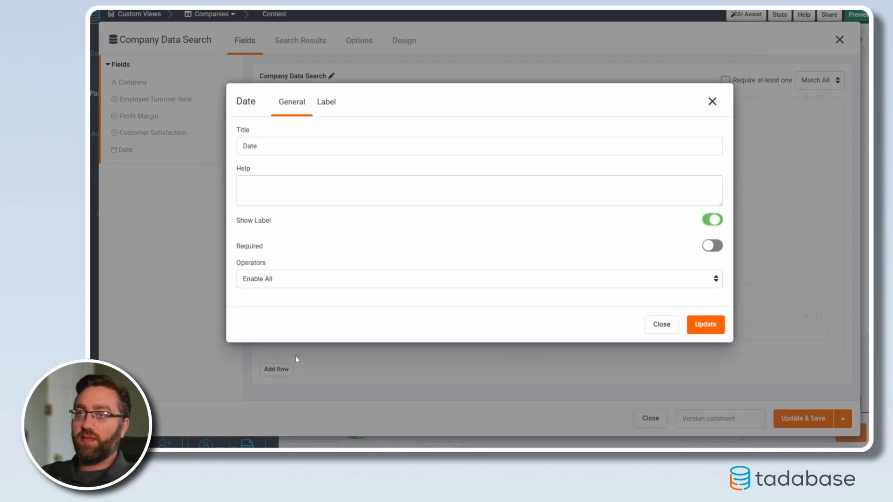
left_click(270, 296)
left_click(256, 330)
left_click(254, 300)
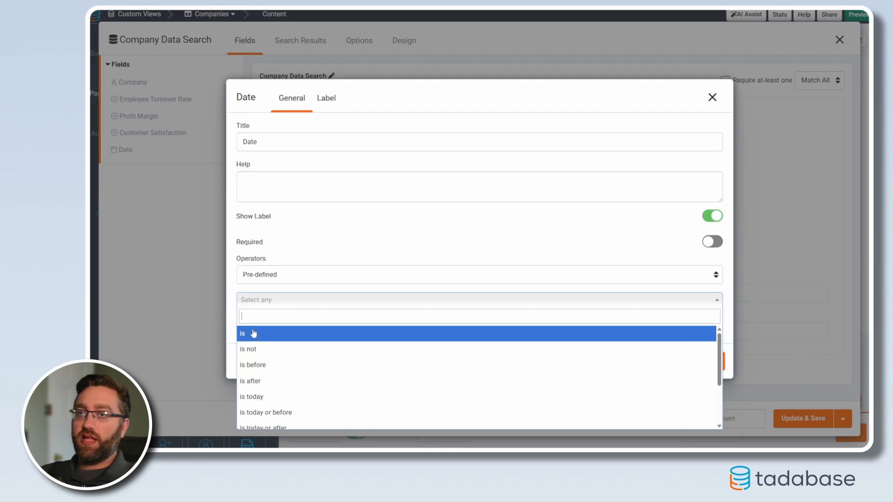
left_click(266, 366)
left_click(269, 324)
left_click(268, 334)
type("before")
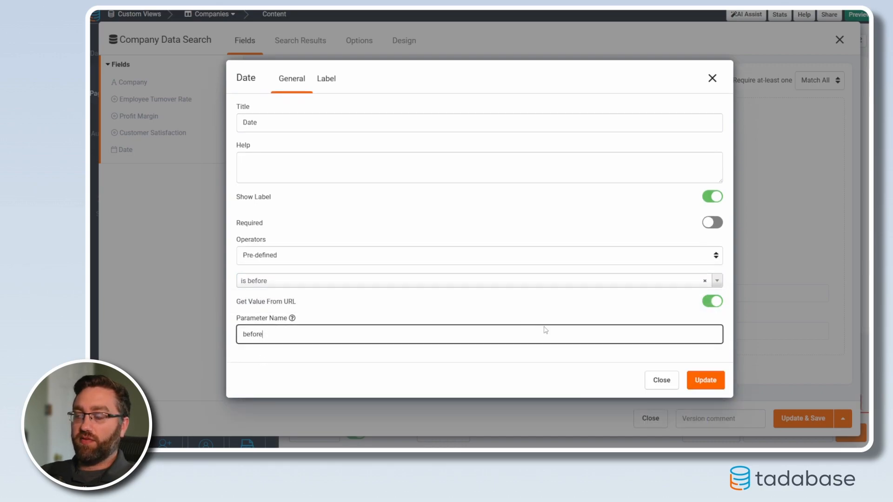
left_click(703, 379)
left_click(797, 419)
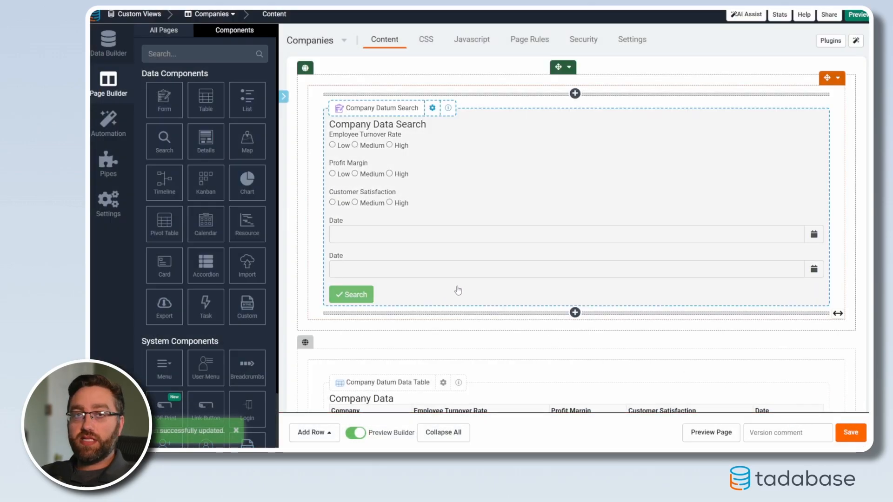
Preview the Companies page and search for Low employee turnover rate, Medium profit margin and Medium customer satisfaction.
left_click(712, 432)
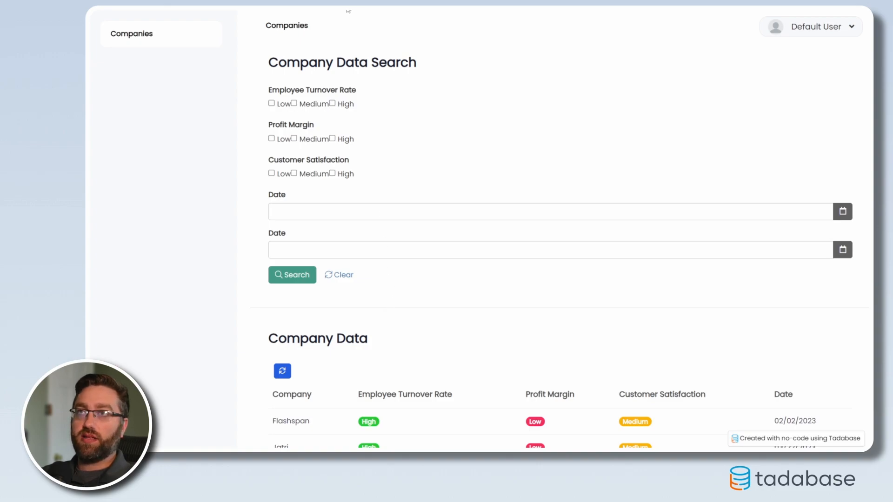
left_click(271, 103)
left_click(293, 138)
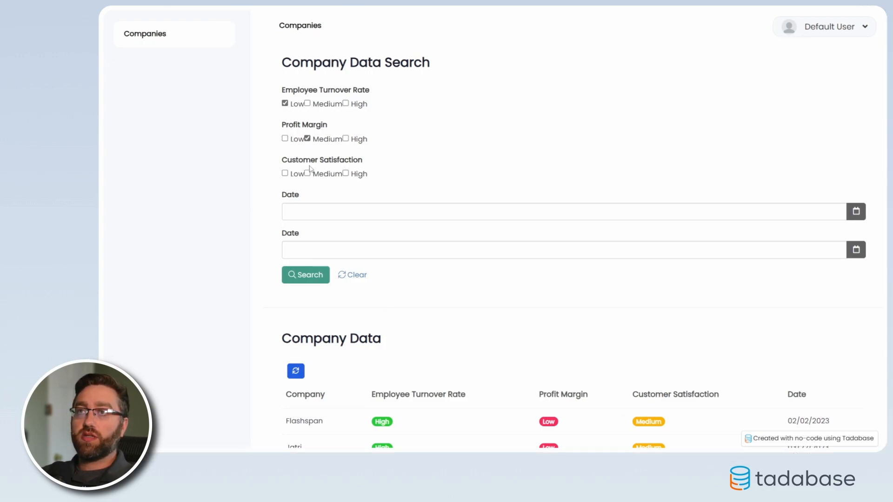
left_click(307, 173)
left_click(305, 274)
scroll(397, 277, "down", 3)
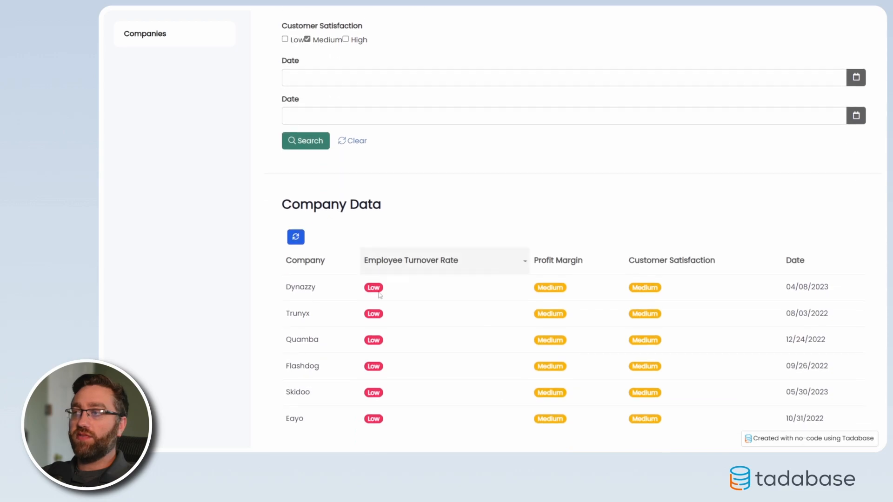
scroll(403, 289, "up", 4)
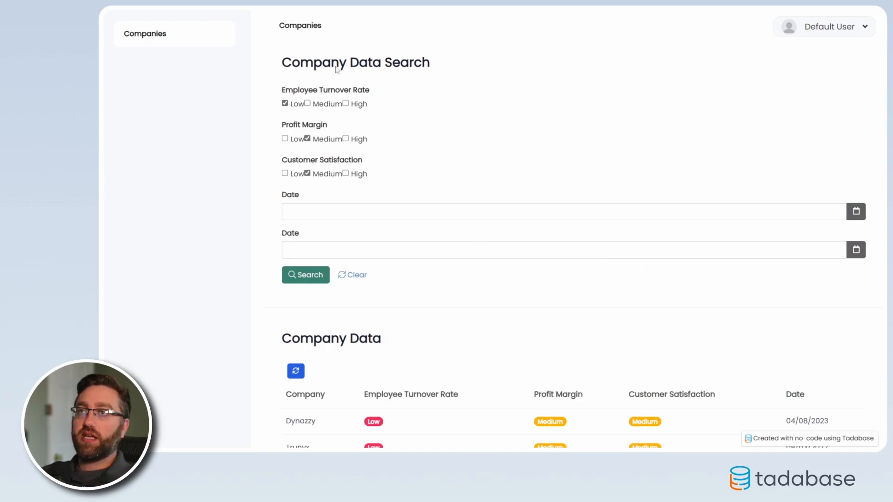
Load the live Companies page with "?turnover=Low" appended to its URL and review the Company Data table.
left_click(560, 45)
left_click(611, 54)
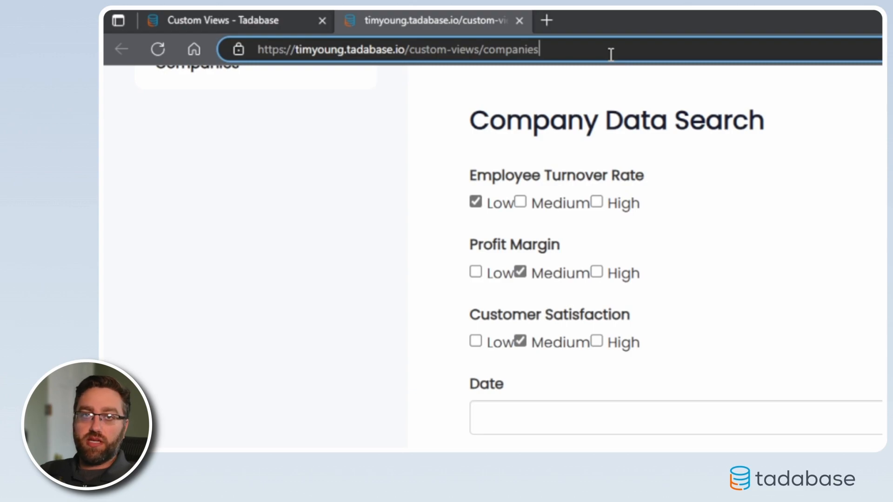
left_click_drag(568, 47, 255, 48)
left_click(558, 49)
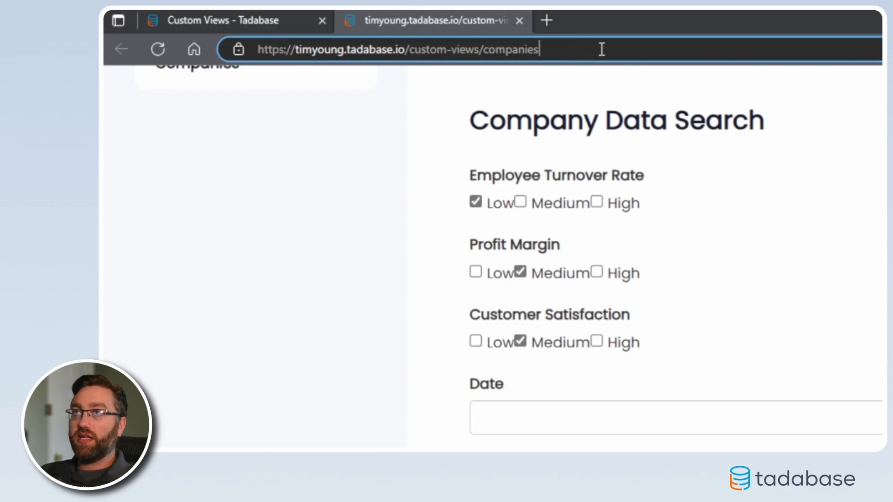
type("?")
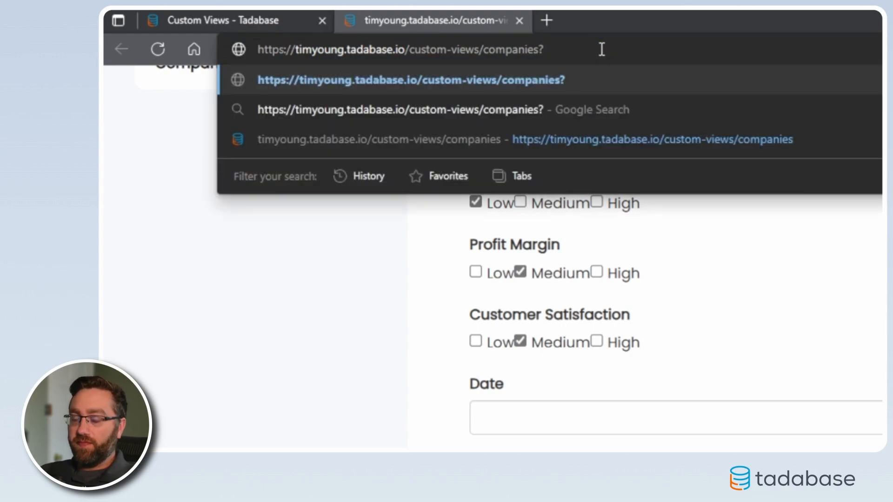
type("turnover")
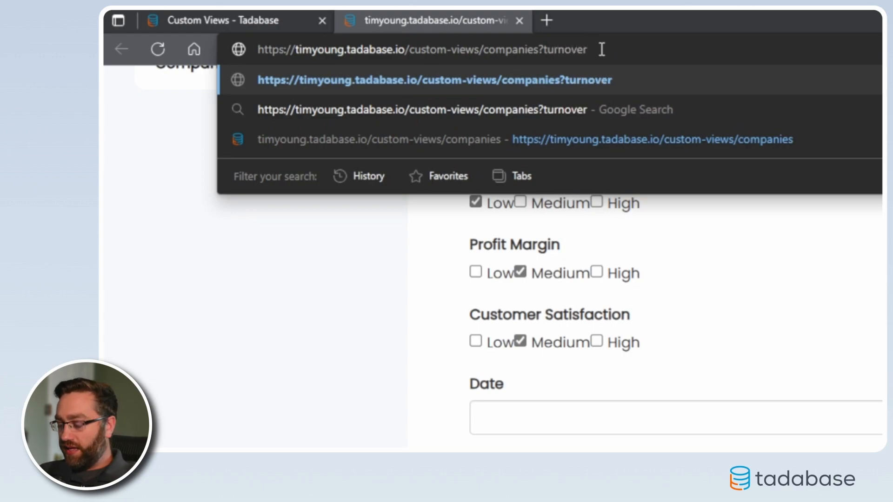
type("=")
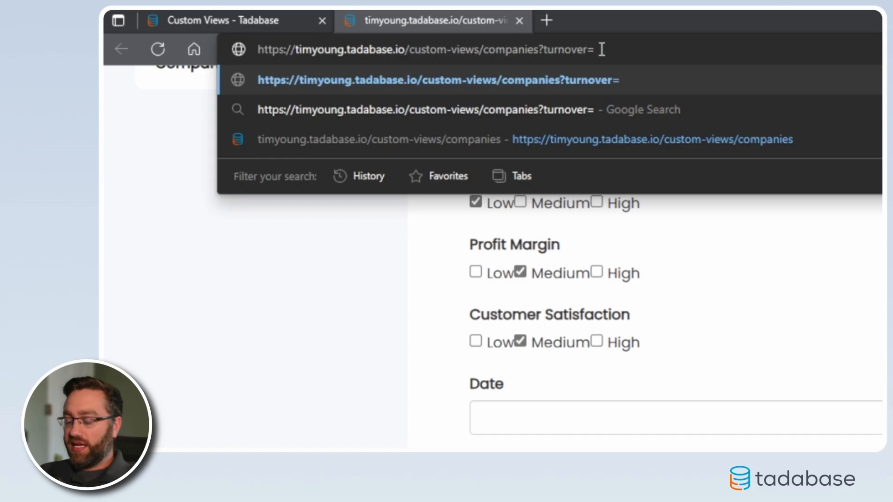
type("Low")
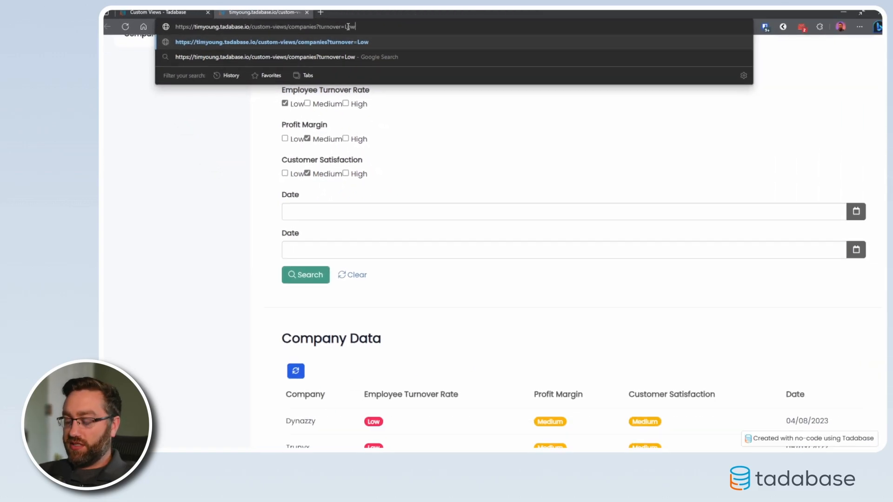
key("Return")
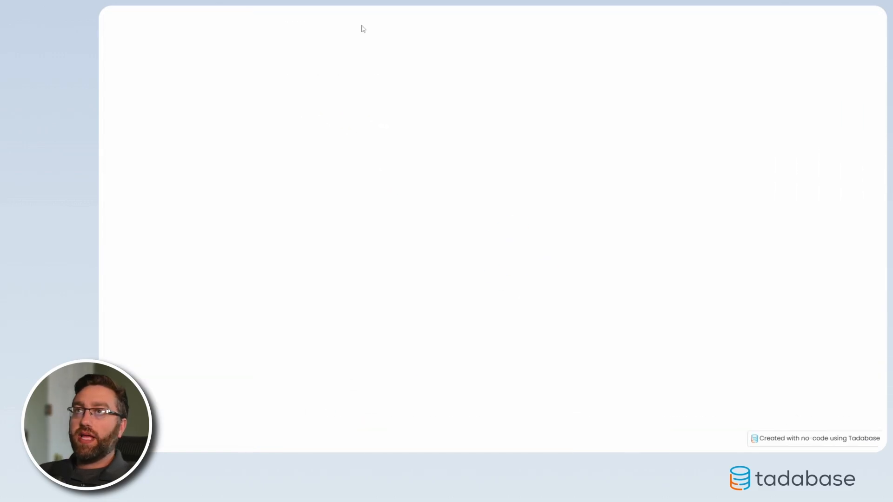
scroll(581, 335, "down", 5)
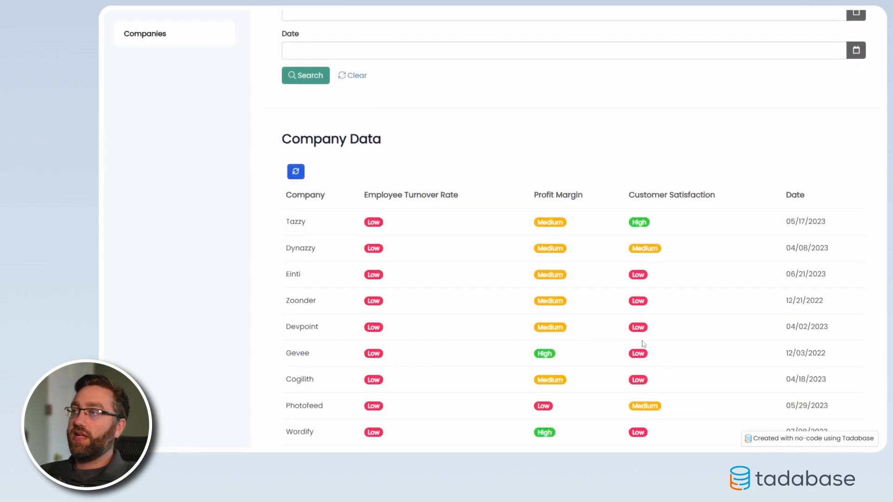
scroll(384, 213, "up", 5)
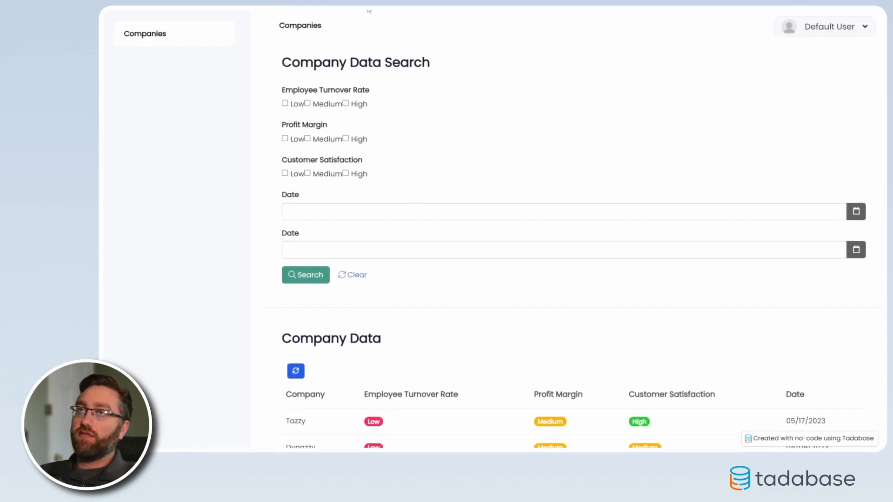
mouse_move(361, 22)
scroll(414, 243, "down", 4)
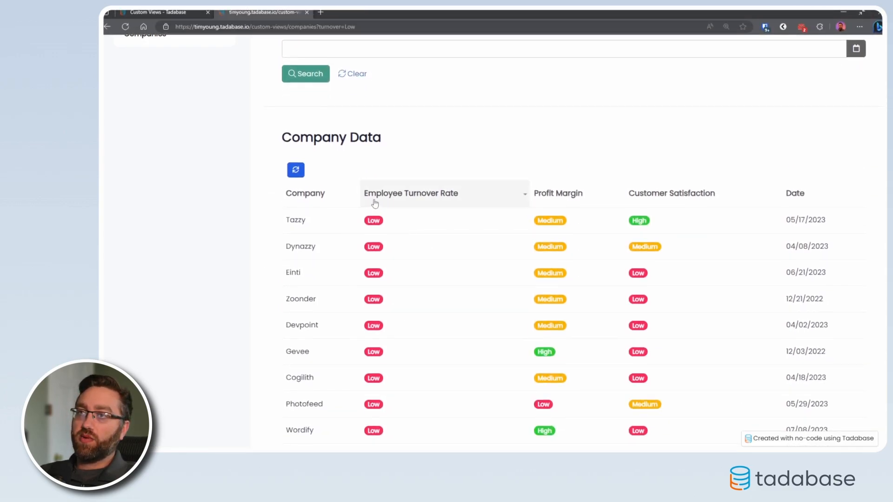
scroll(378, 213, "down", 2)
scroll(377, 213, "up", 6)
Append "&profit=High" to the live page's URL, load it and review the Company Data table.
left_click(378, 27)
left_click(378, 27)
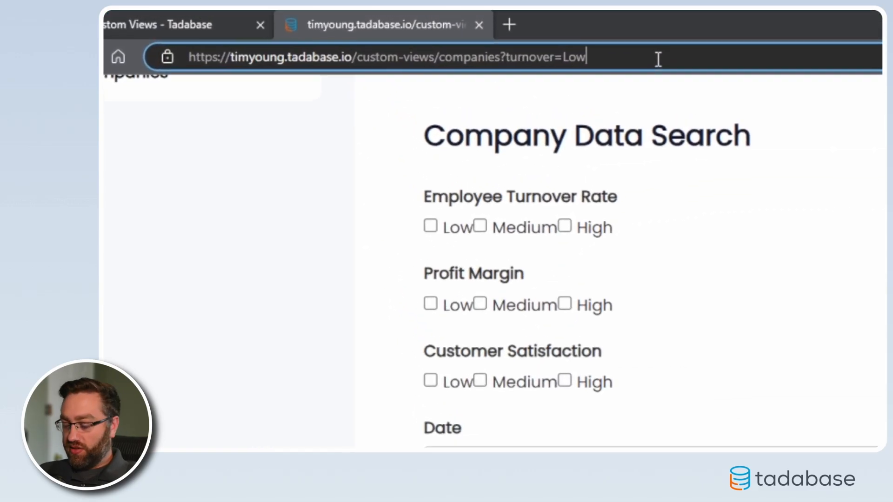
type("&")
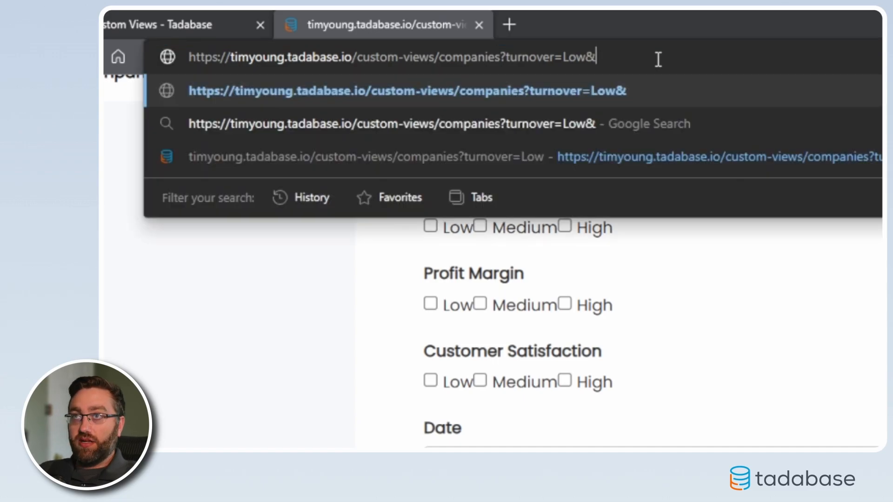
type("profit=High")
key("Return")
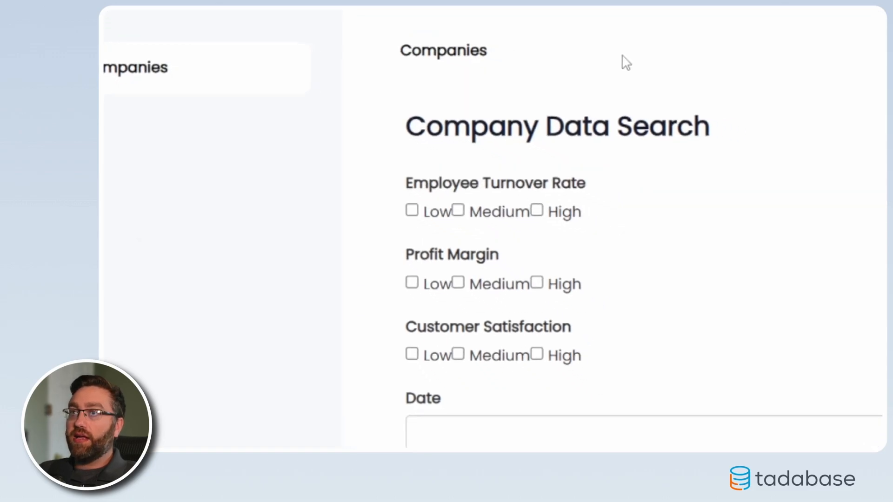
scroll(441, 251, "down", 3)
scroll(441, 252, "down", 3)
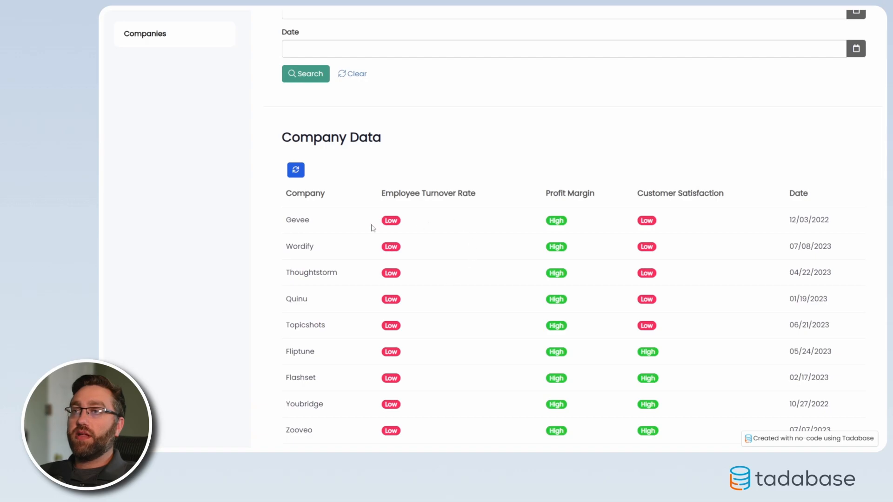
scroll(542, 335, "down", 2)
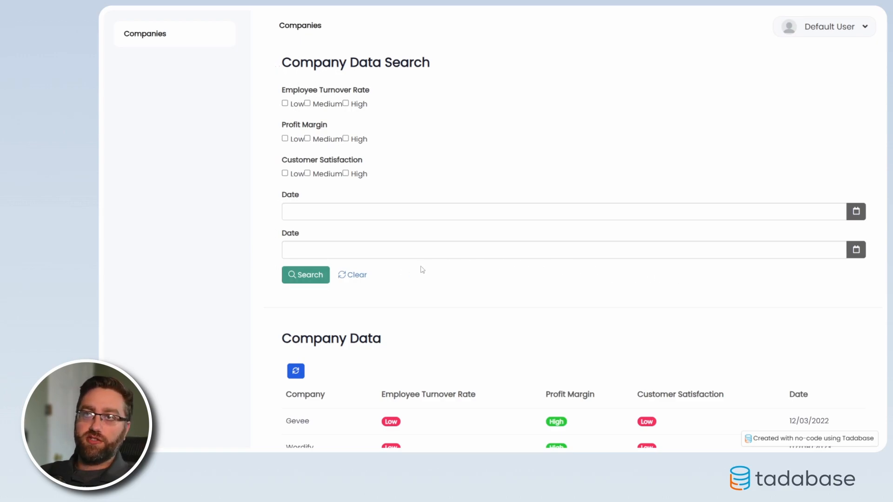
scroll(342, 255, "down", 3)
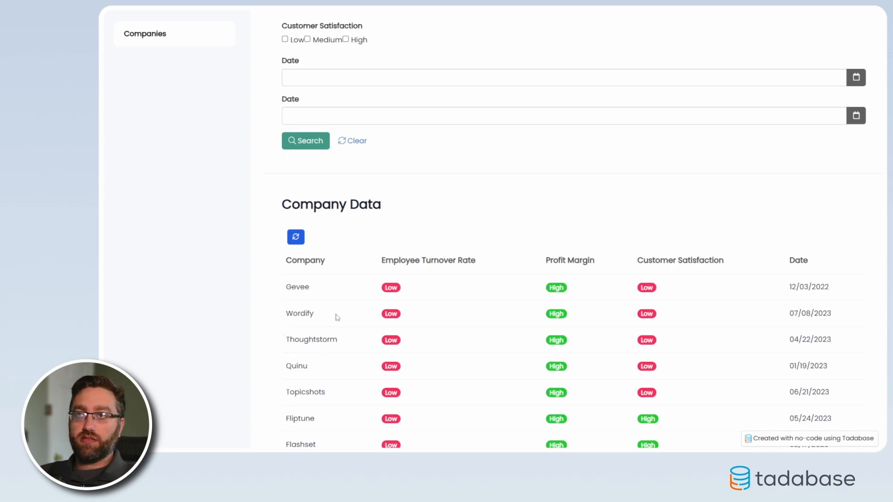
scroll(336, 317, "up", 3)
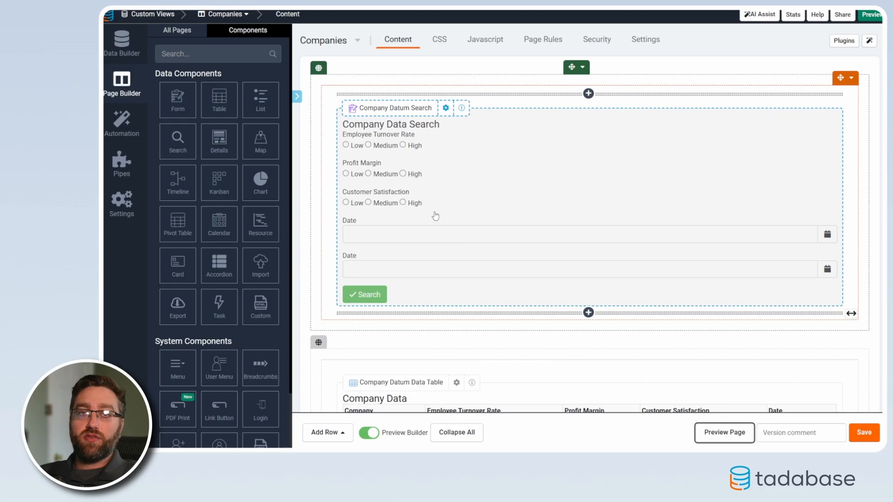
In the page builder, add the CSS class "hide" to the row holding the Company Data Search and save it.
left_click(582, 67)
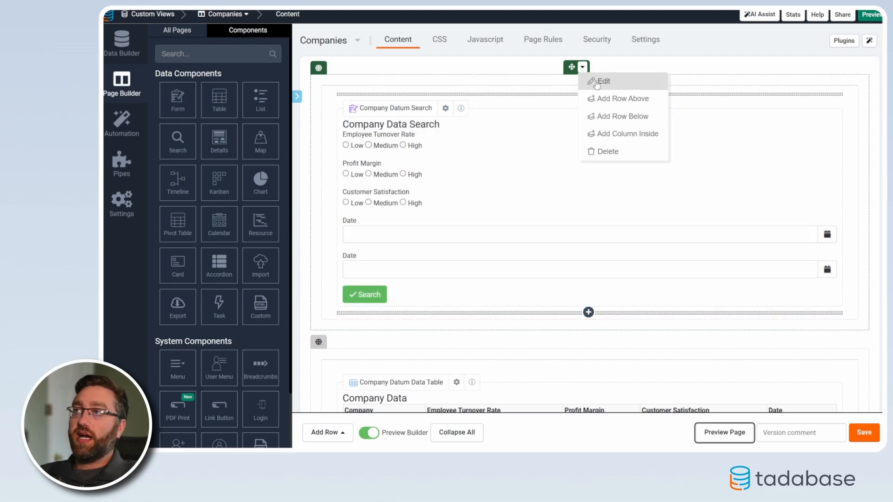
left_click(597, 82)
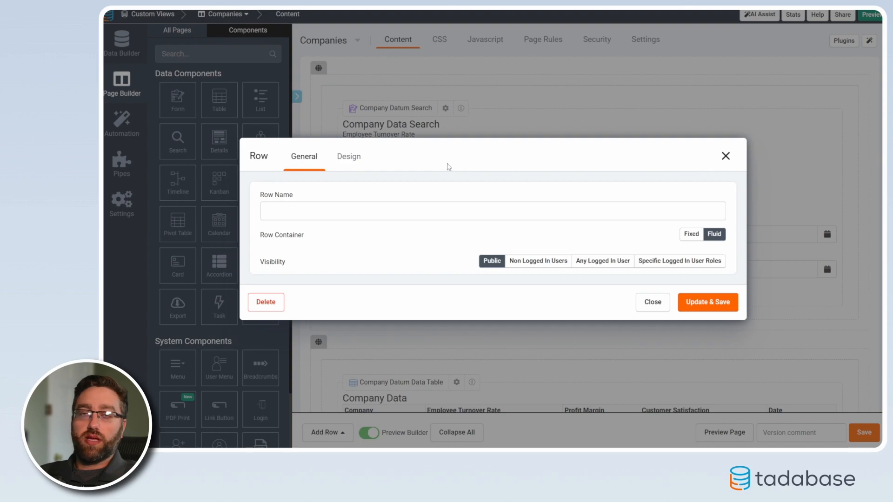
left_click(349, 160)
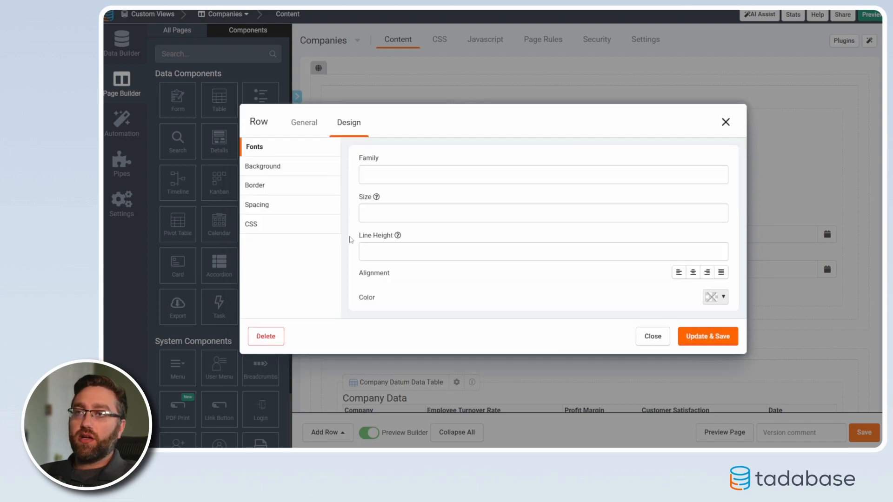
left_click(260, 224)
left_click(382, 210)
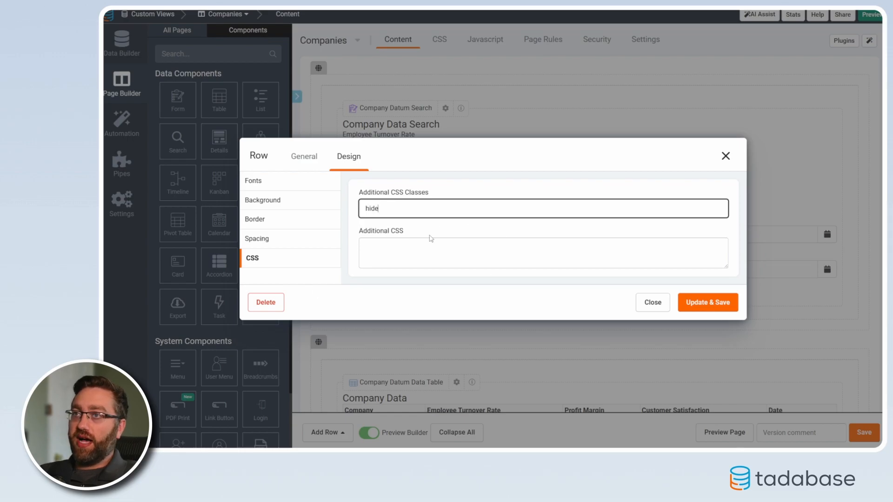
left_click(700, 307)
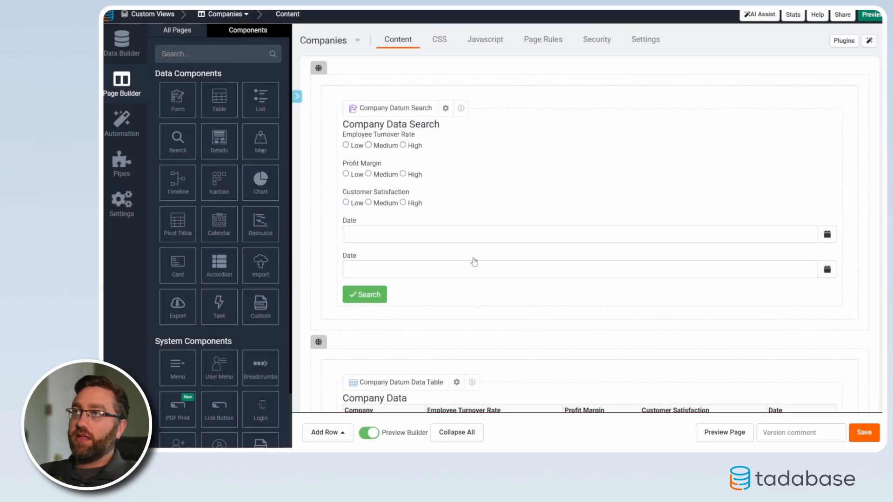
Reopen and close the search row's settings without changes, and reload the live Companies page to check its layout.
left_click(582, 67)
left_click(594, 82)
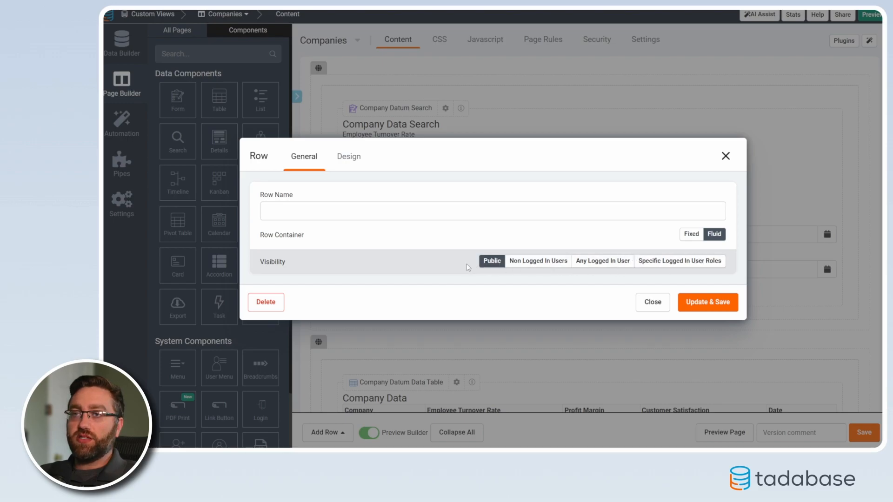
left_click(727, 158)
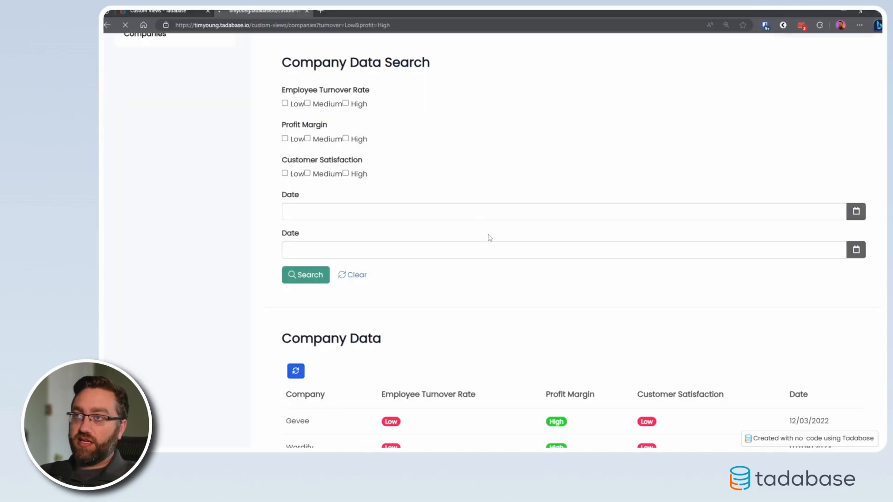
key("ctrl+r")
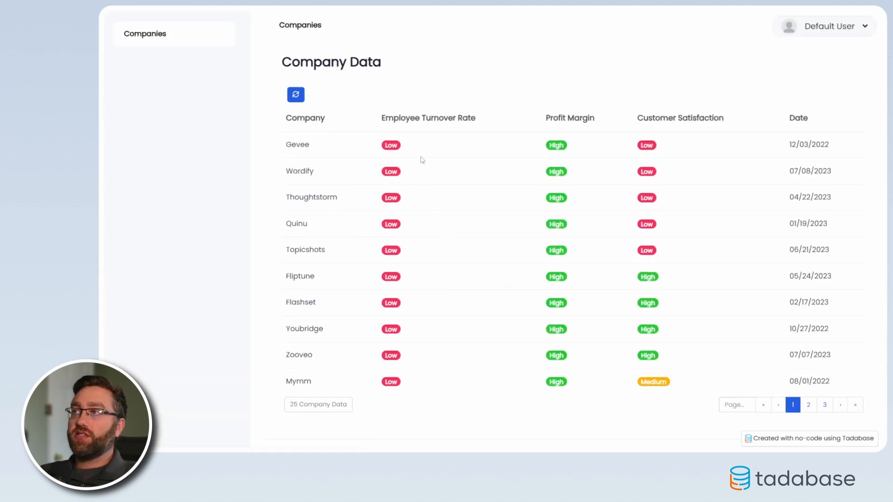
Append '&csat=low' to the live Companies page's URL, load it and review the Company Data table.
mouse_move(359, 26)
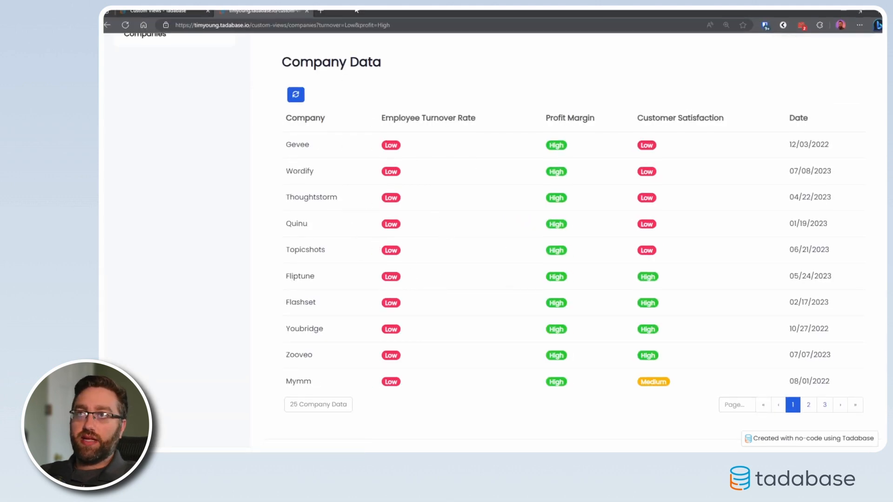
left_click(415, 27)
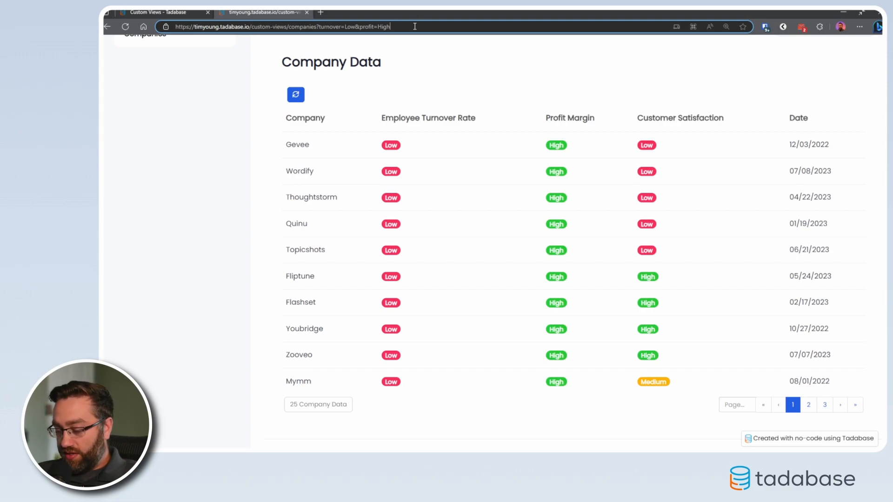
type("&csat")
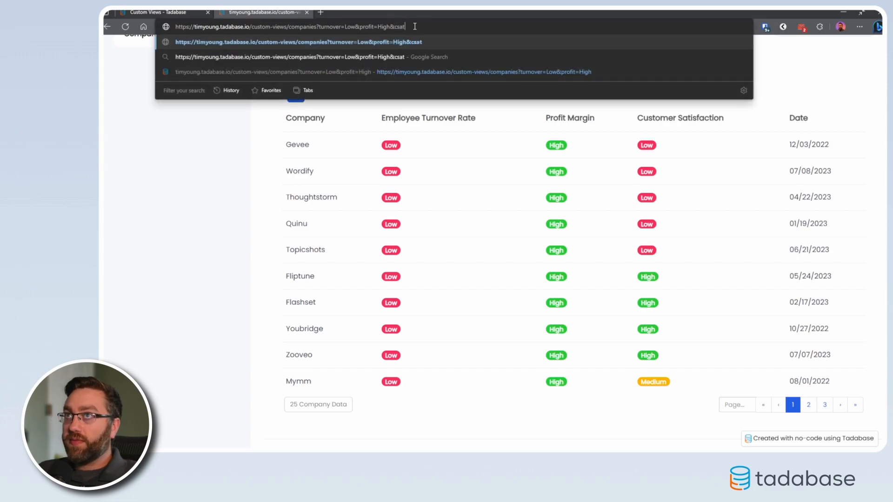
type("=low")
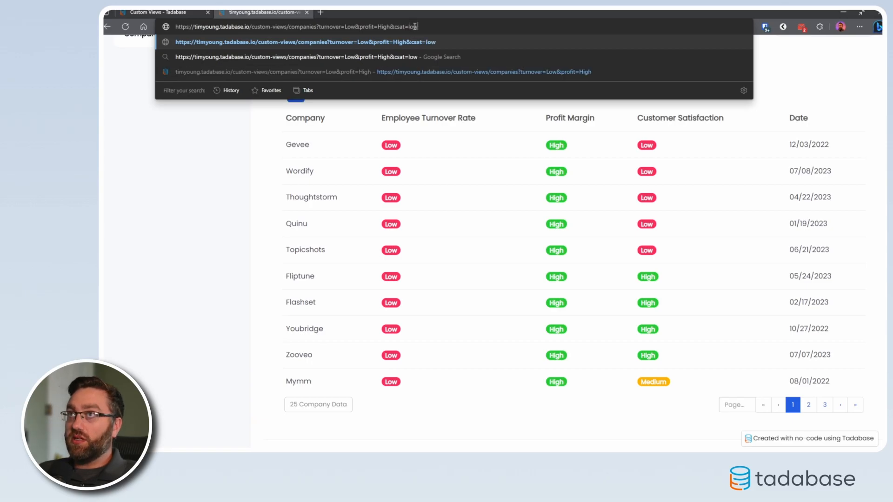
key("Return")
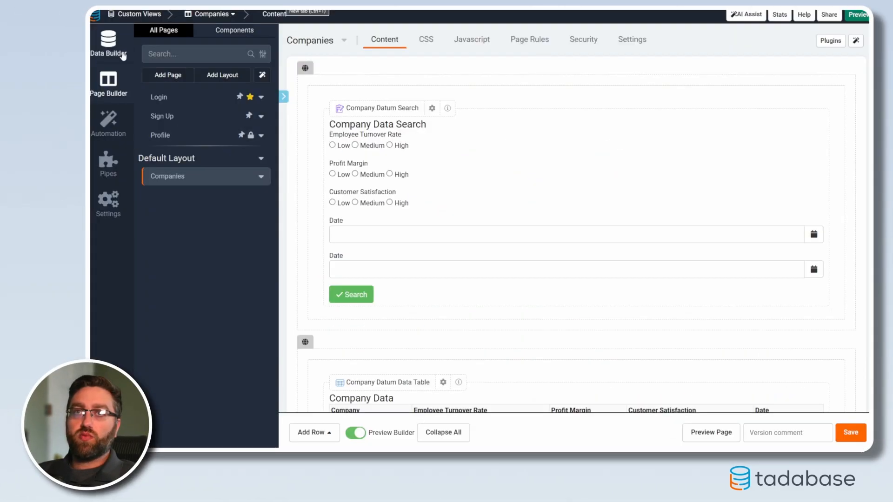
In the Data Builder, widen the Custom Views table's Employee Turnover column and compare the table's columns with those of Company Data.
left_click(122, 54)
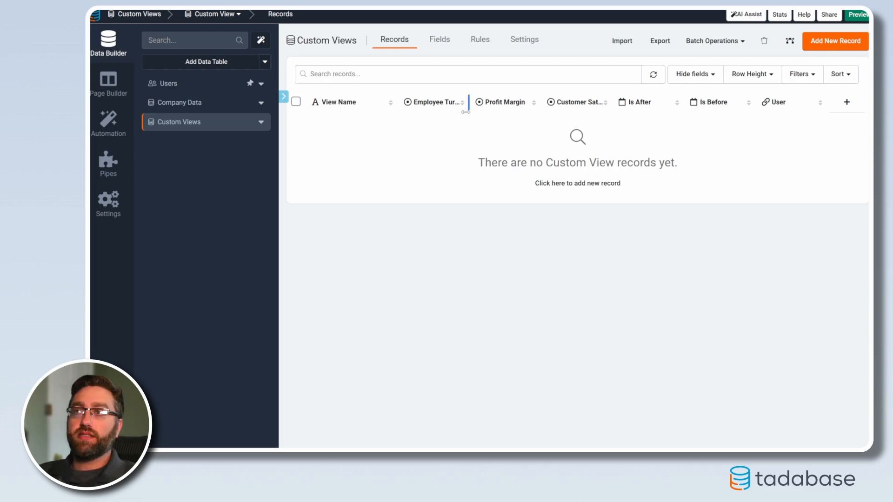
left_click_drag(469, 108, 477, 108)
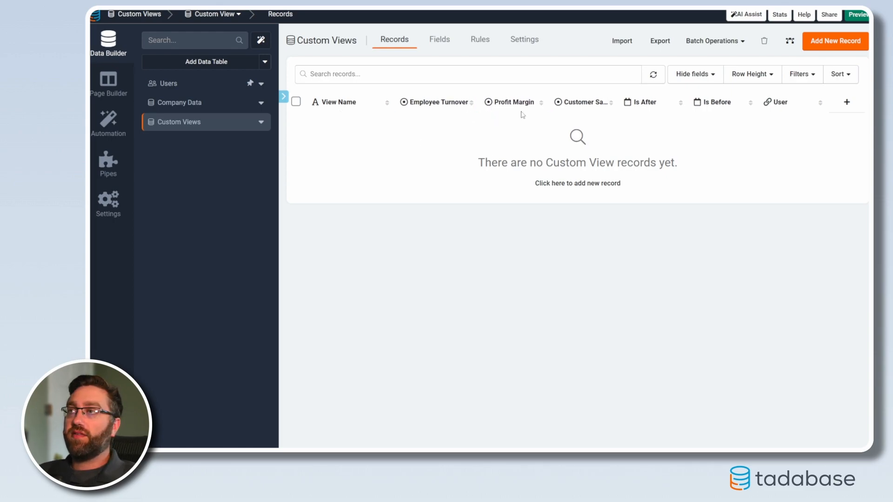
left_click(215, 103)
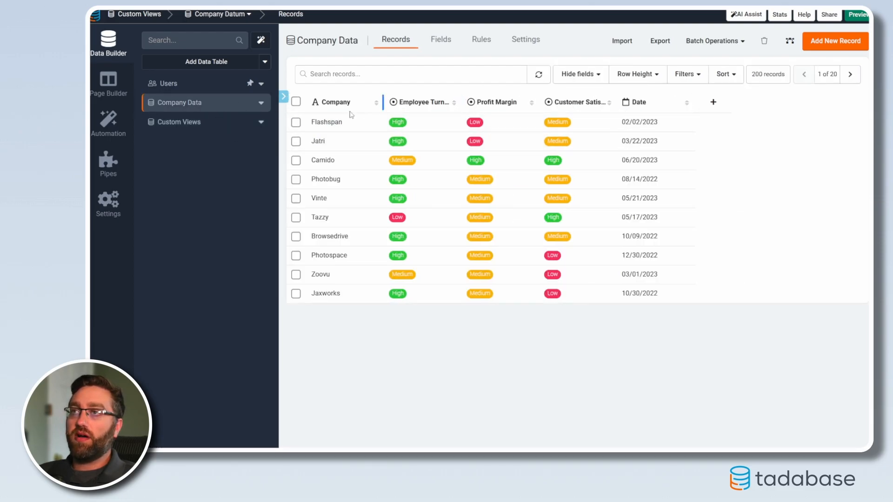
left_click(181, 123)
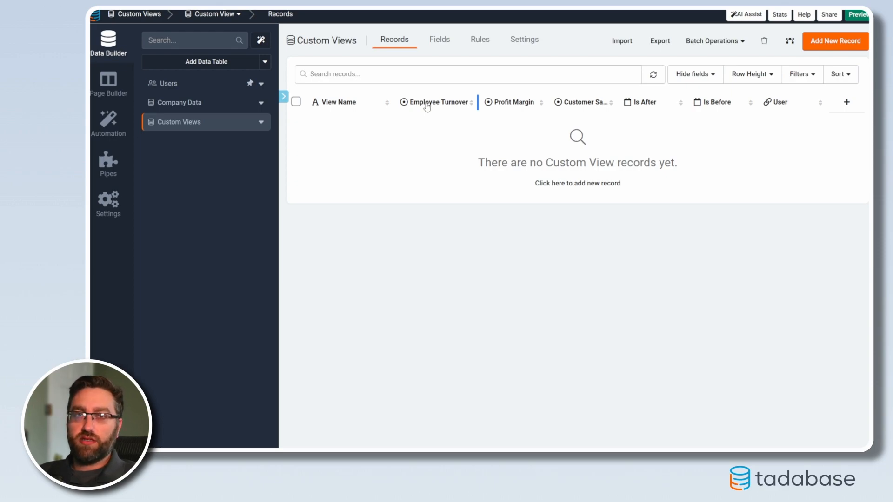
Examine the Custom Views table's Employee Turnover and Customer Satisfaction options, and compare its date fields with the Company Data table.
double_click(427, 107)
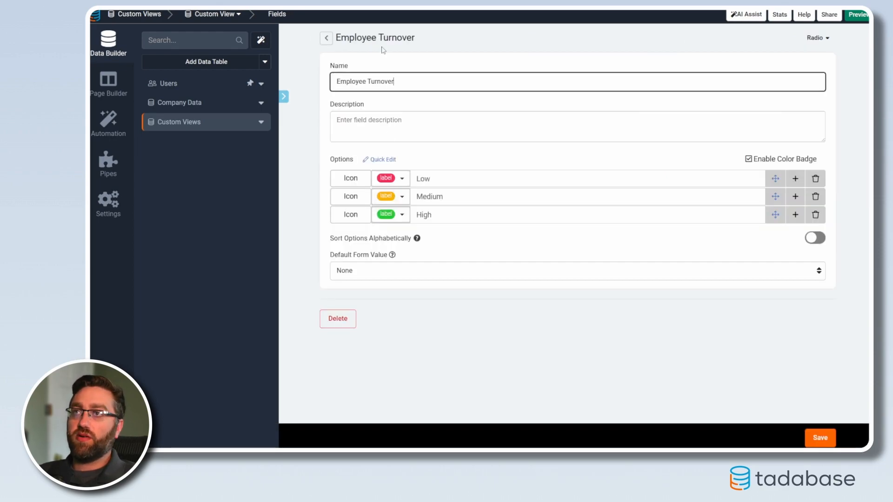
double_click(448, 178)
double_click(460, 196)
double_click(430, 215)
left_click(325, 38)
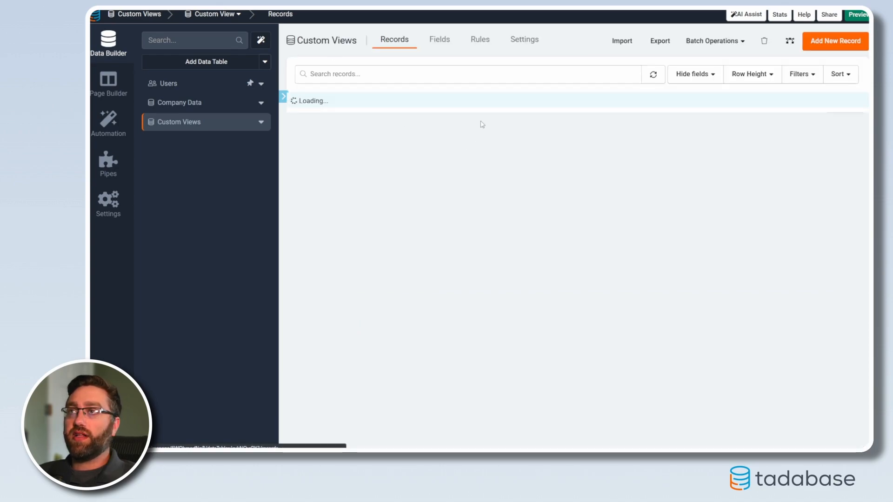
left_click(326, 38)
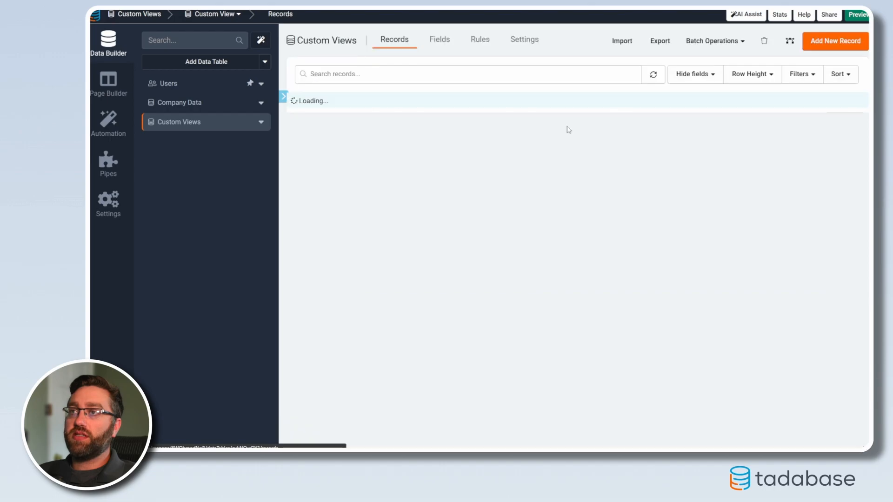
left_click(579, 101)
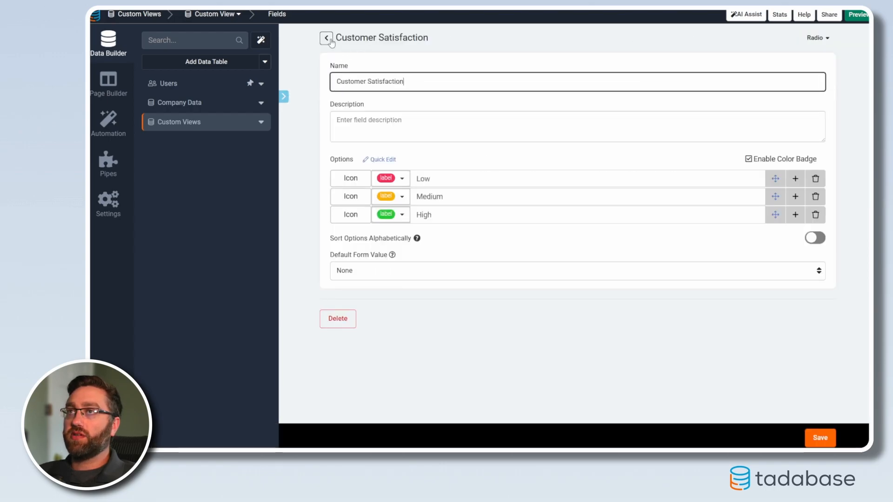
left_click(329, 38)
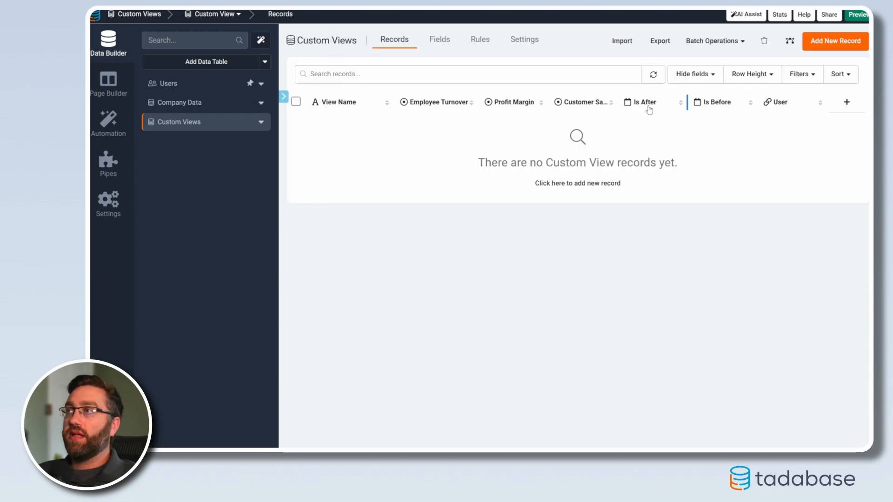
left_click(215, 104)
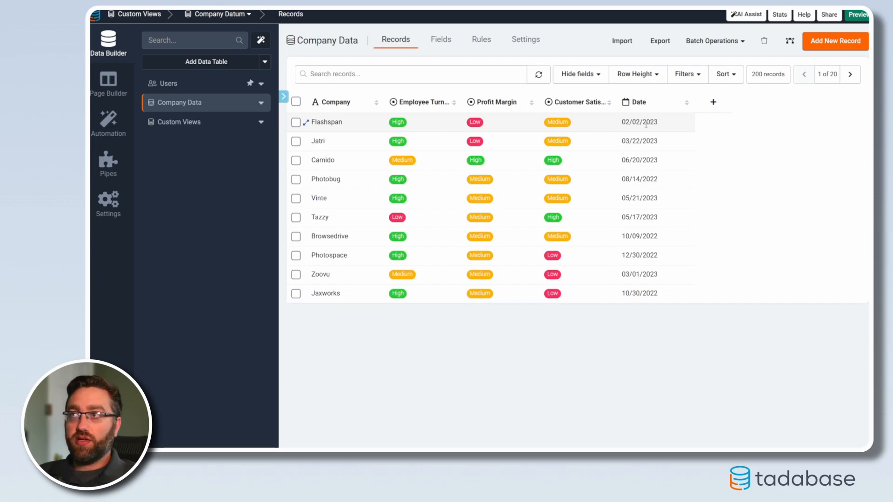
Start a Dynamic field in the Custom Views table and paste in the 'Open' button link to the Companies page with its URL parameters.
left_click(205, 127)
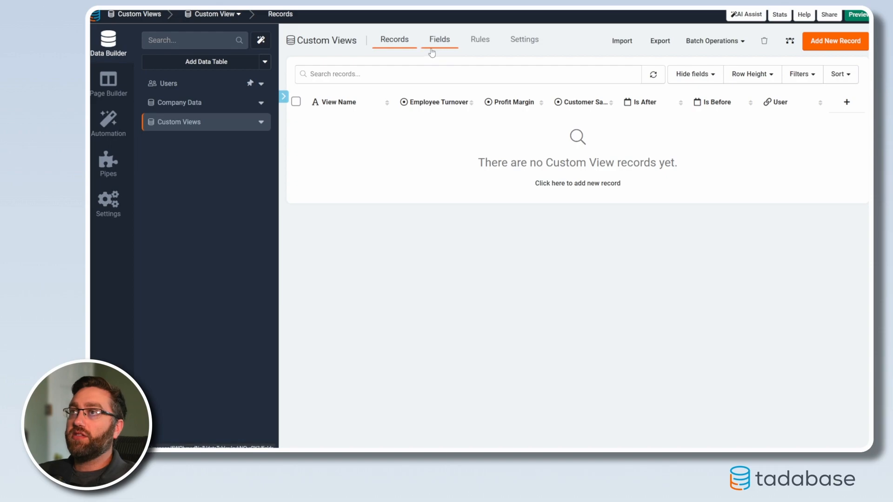
left_click(446, 45)
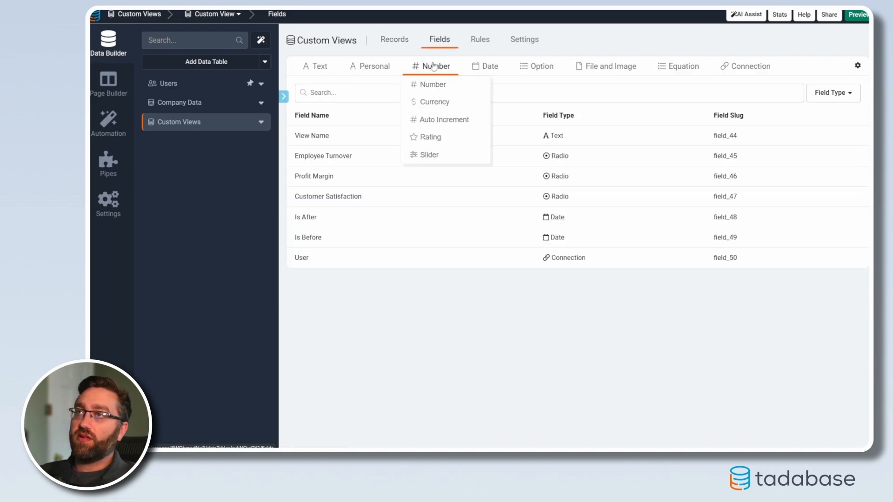
mouse_move(677, 67)
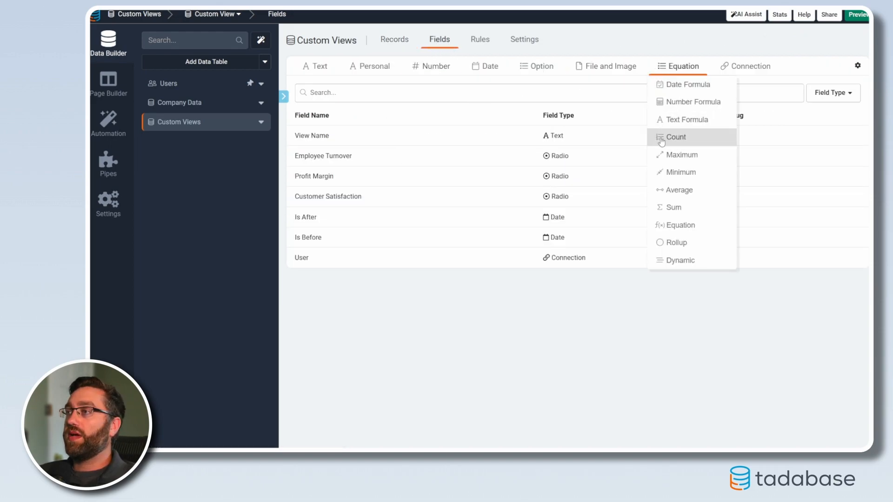
left_click(669, 259)
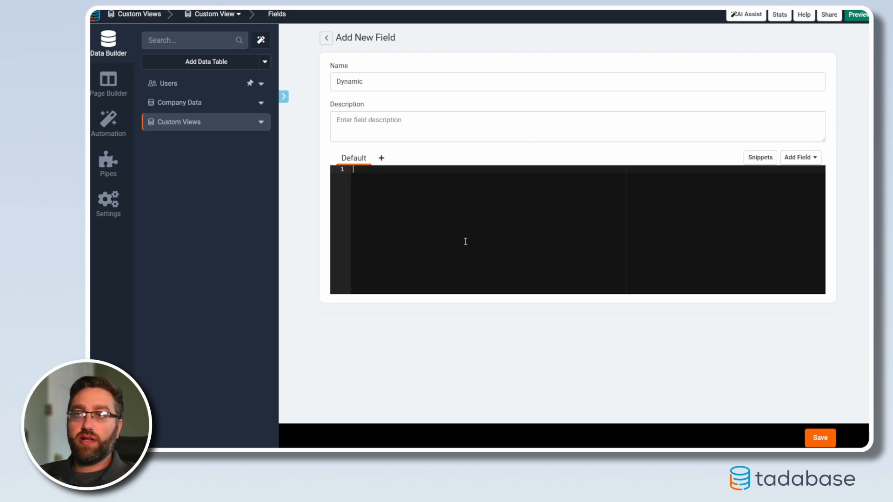
key("ctrl+v")
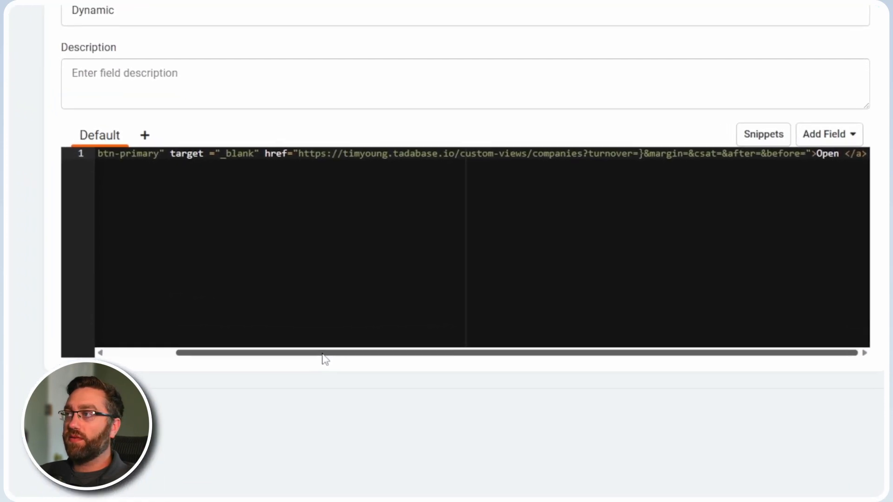
Examine the pasted link code from start to end, including its class, target and href attributes and the Companies page URL.
left_click_drag(324, 358, 169, 344)
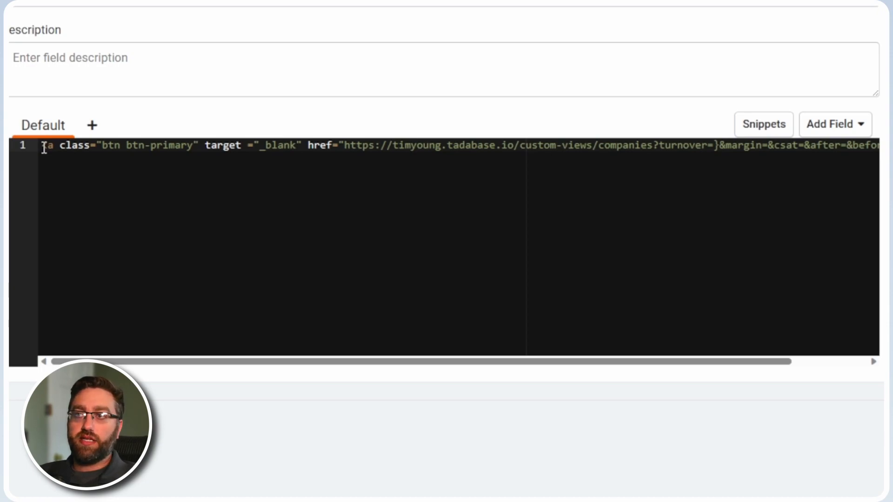
key("End")
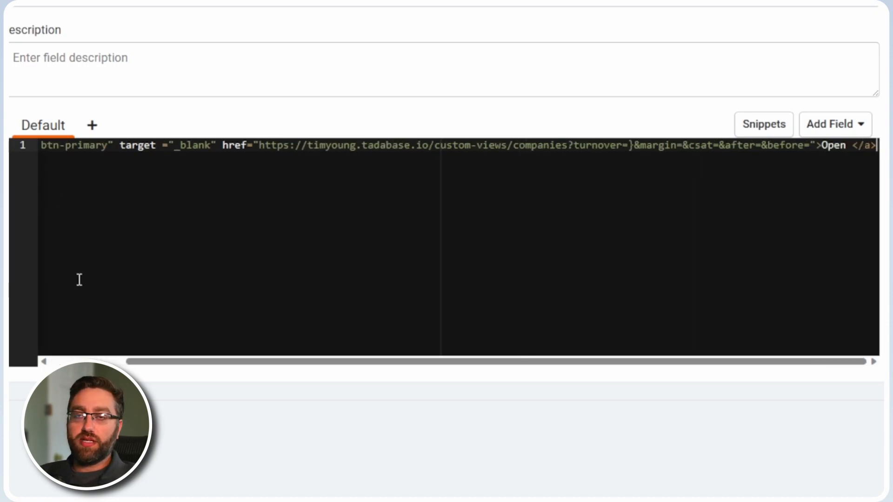
left_click_drag(182, 362, 107, 362)
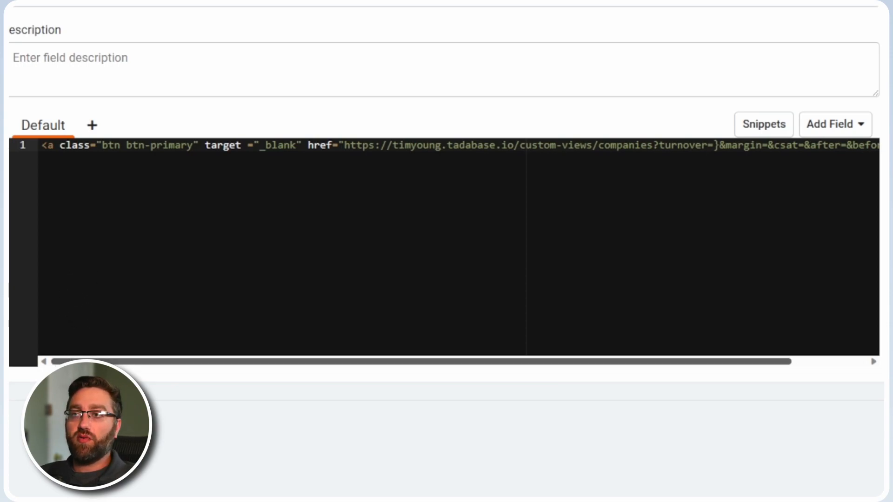
double_click(62, 148)
left_click(104, 177)
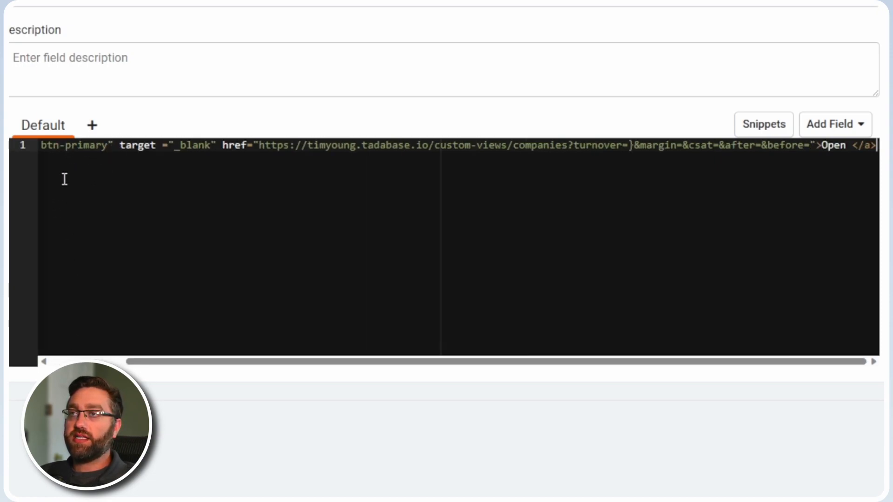
left_click_drag(235, 361, 131, 361)
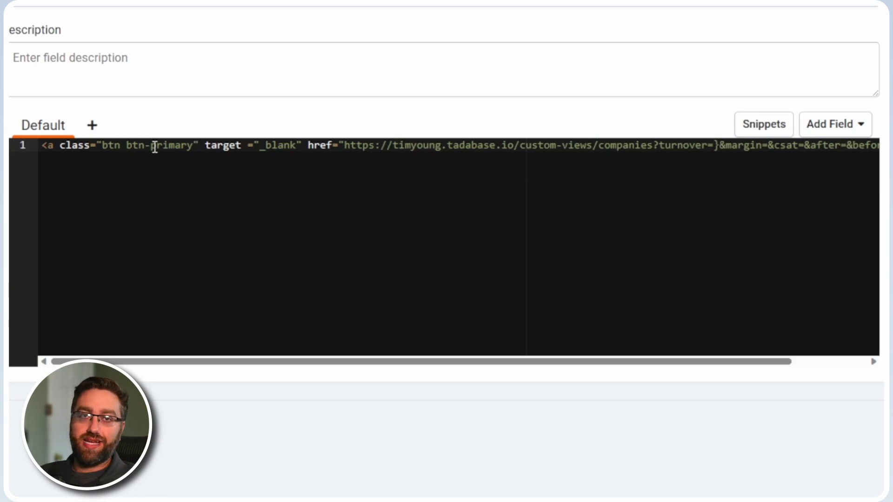
double_click(221, 146)
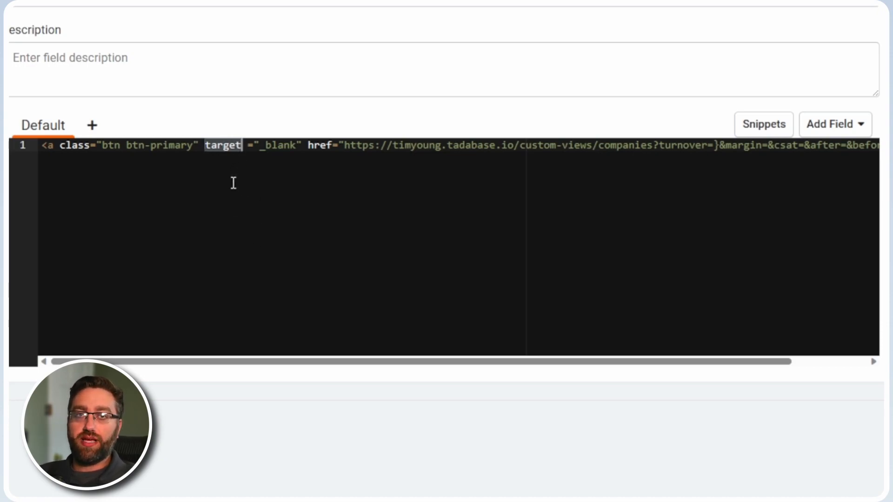
double_click(322, 145)
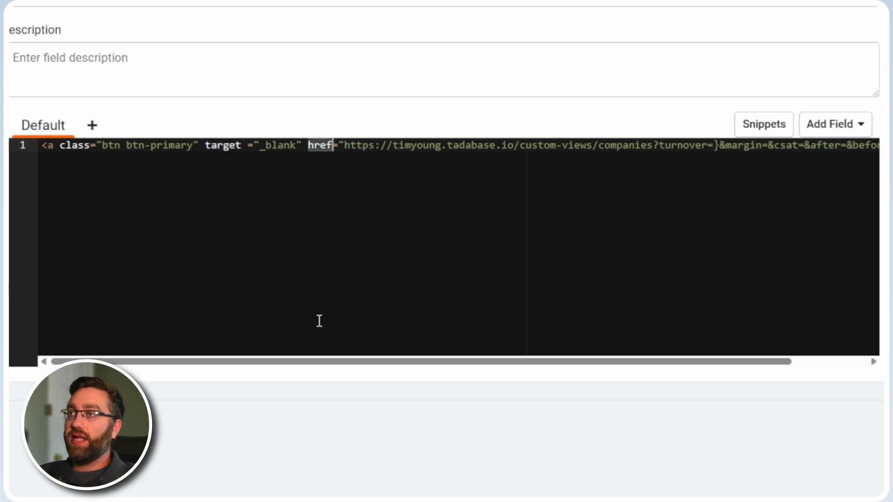
left_click_drag(320, 365, 471, 348)
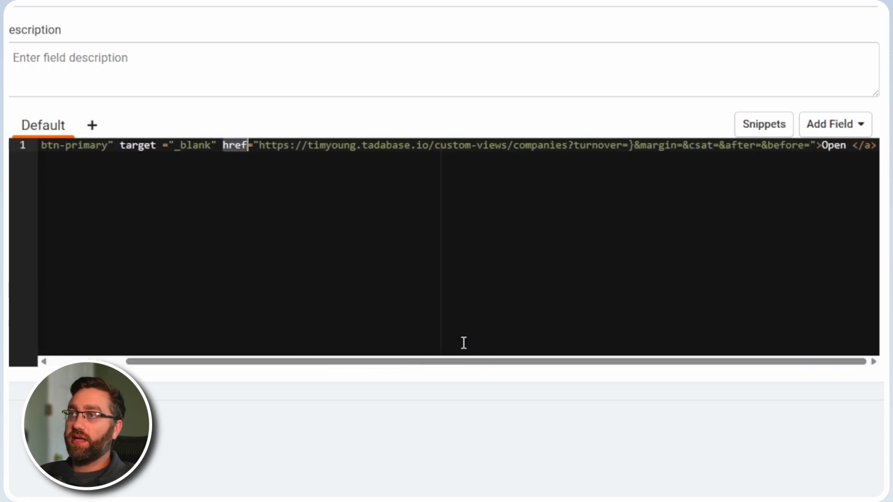
left_click_drag(259, 145, 809, 146)
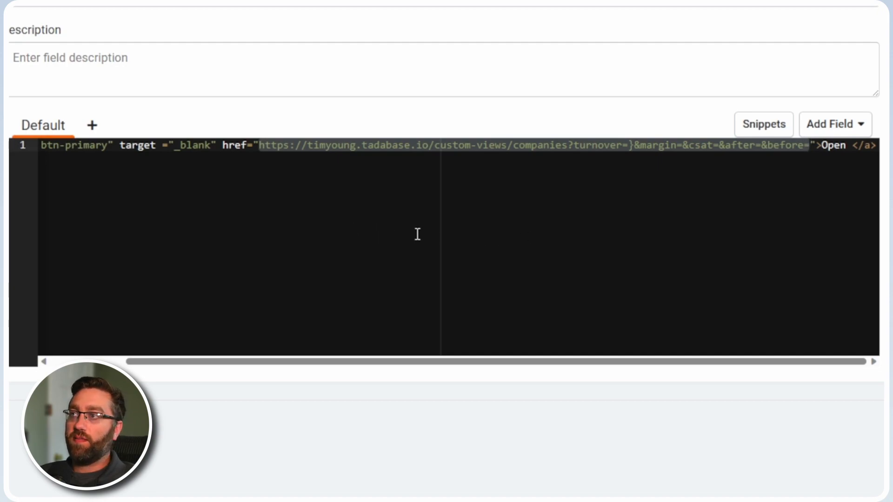
key("Left")
left_click_drag(268, 148, 571, 151)
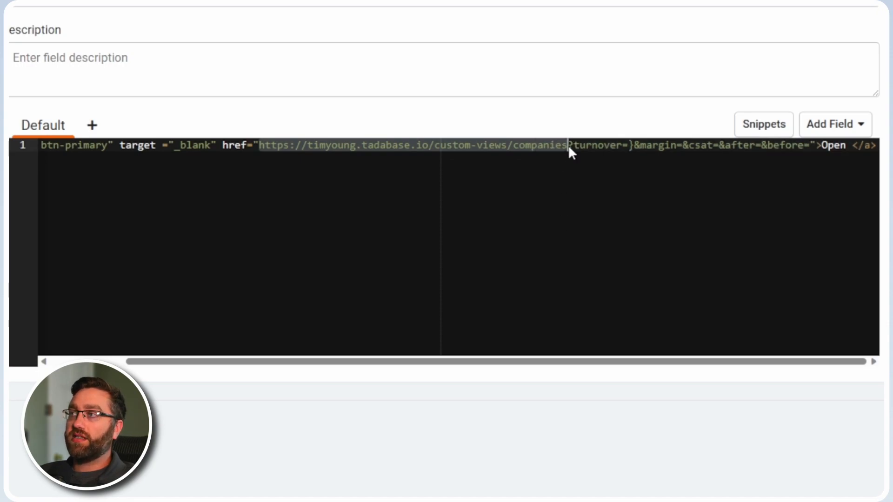
Delete the stray closing brace after 'turnover=' in the link's URL.
left_click(604, 145)
left_click(719, 151)
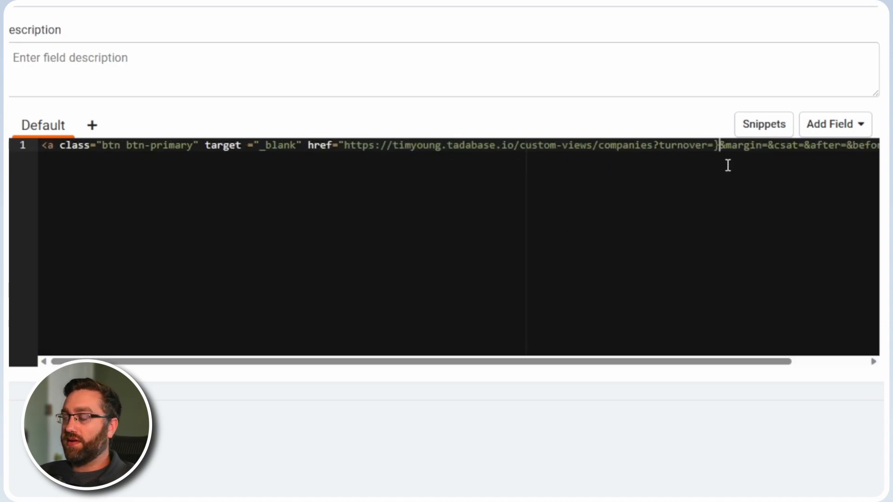
key("BackSpace")
Review the turnover, margin, csat, after and before parameters in the link's URL.
left_click_drag(691, 362, 762, 362)
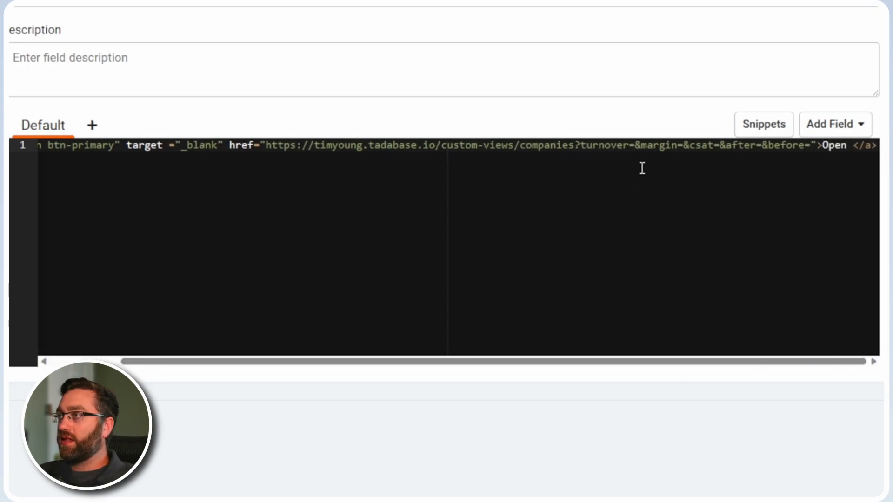
double_click(605, 155)
double_click(656, 146)
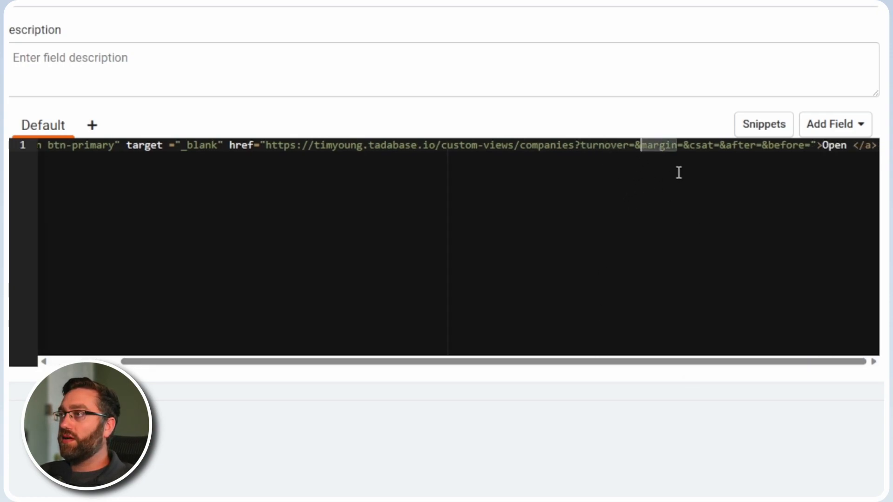
double_click(702, 146)
double_click(739, 145)
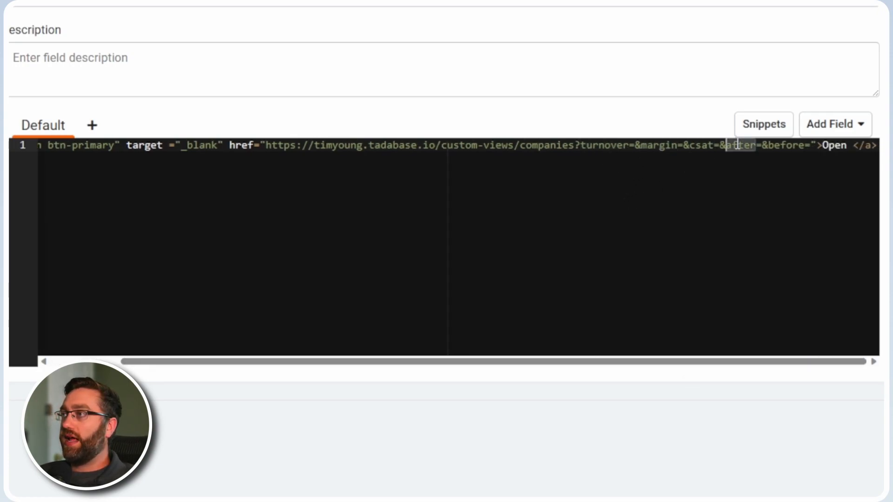
double_click(784, 146)
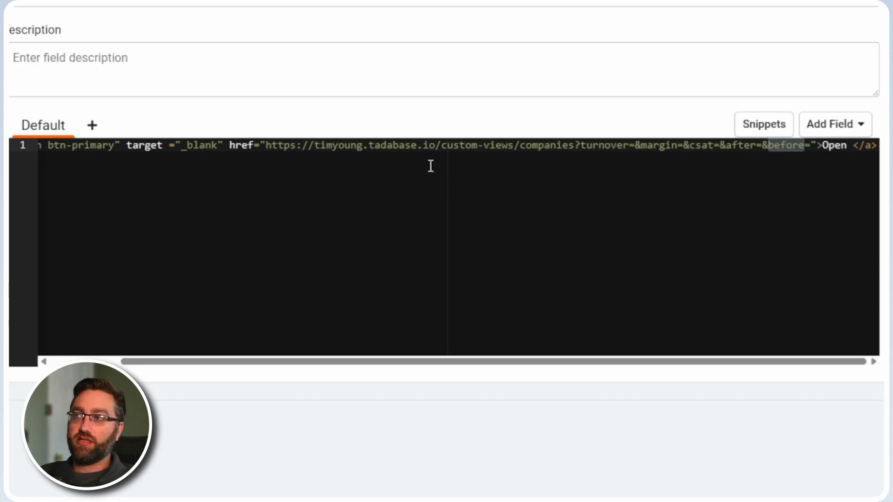
Insert the Employee Turnover field as the value of the turnover parameter in the link's URL.
left_click(634, 145)
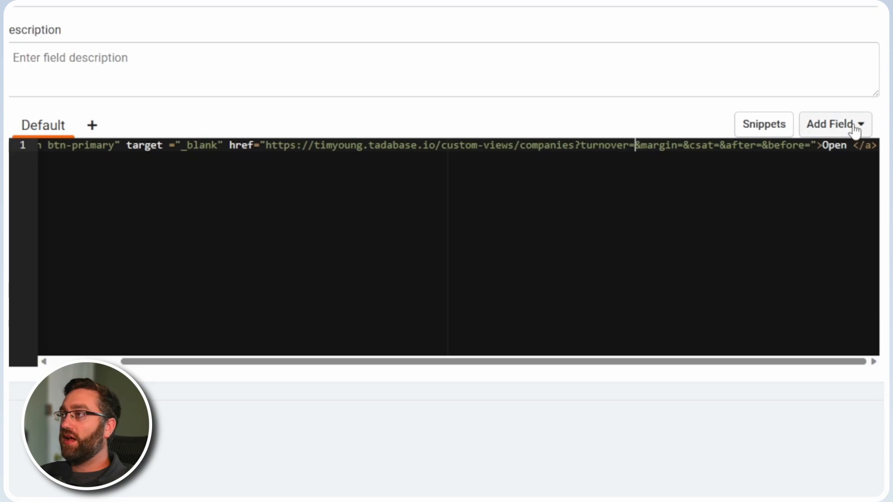
left_click(836, 128)
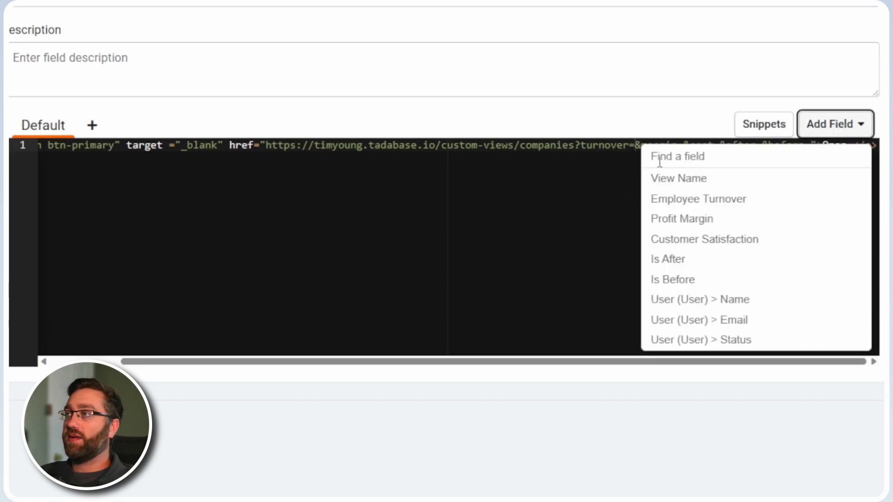
left_click(628, 180)
left_click(634, 146)
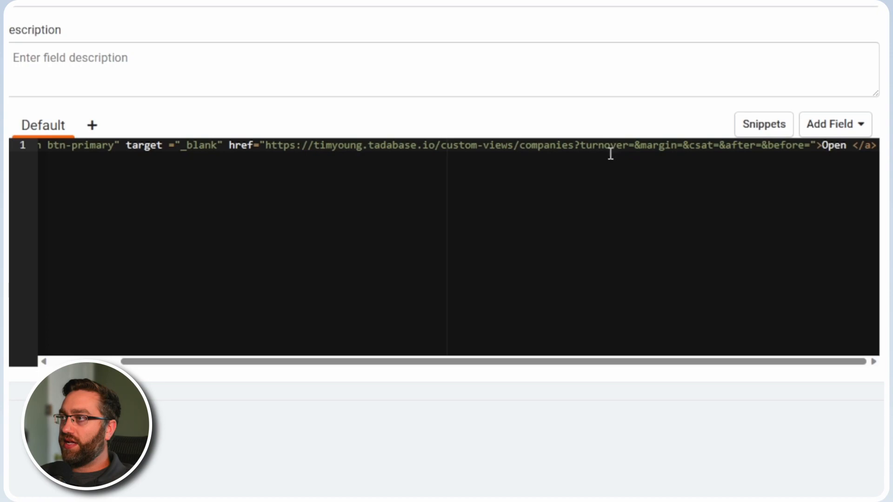
left_click(848, 134)
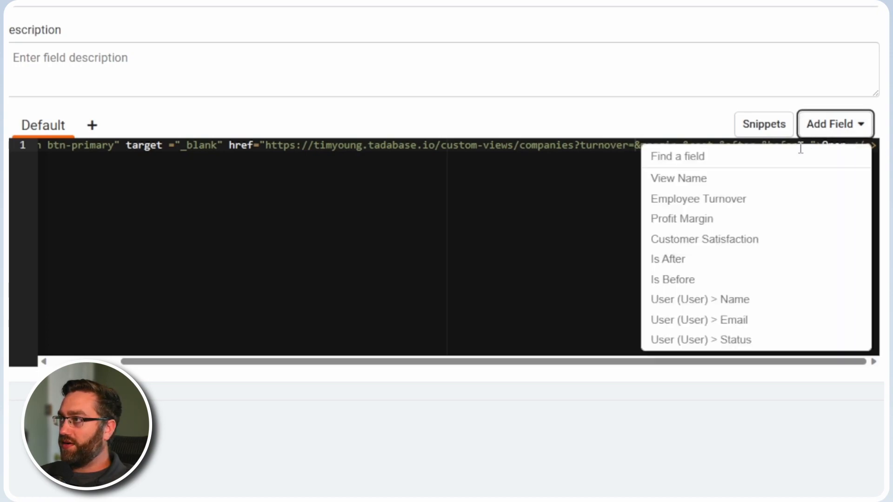
left_click(705, 202)
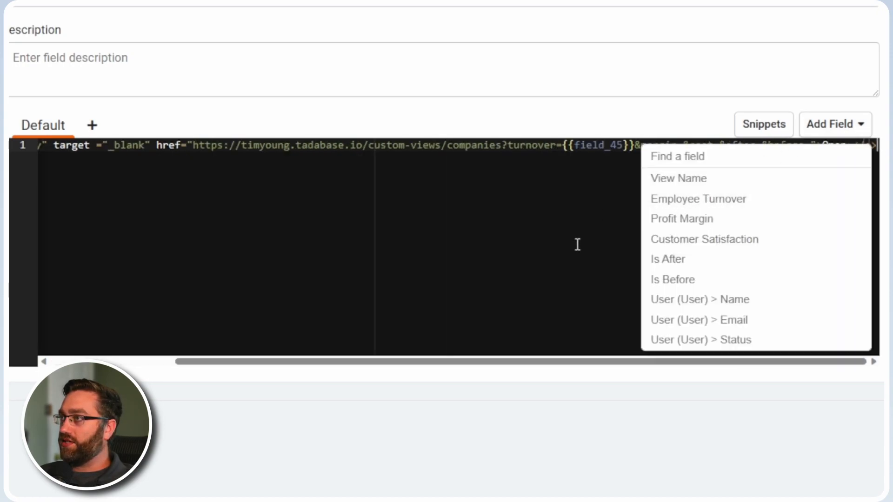
Insert the Profit Margin field as the value of the margin parameter in the link's URL.
left_click(632, 147)
scroll(600, 156, "left", 3)
scroll(566, 160, "right", 3)
left_click(683, 147)
left_click(835, 132)
left_click(716, 227)
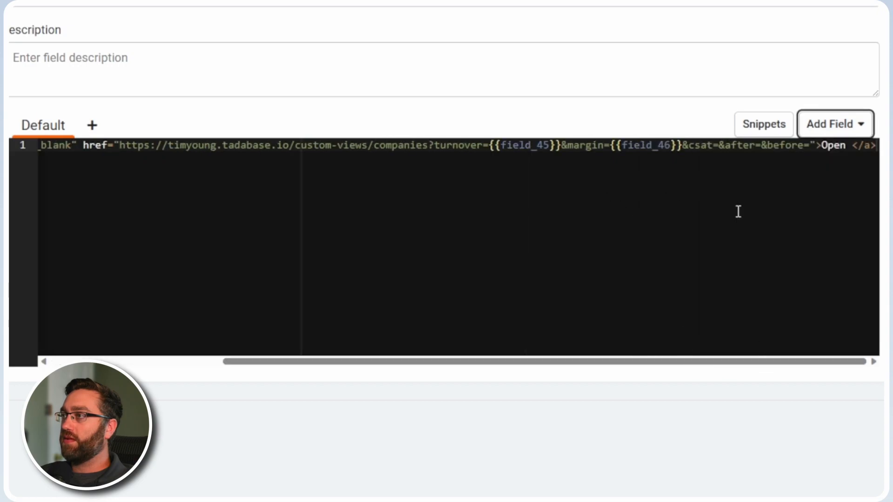
Insert the Customer Satisfaction field after 'csat=' and the Is After field after 'after=' in the link's URL.
left_click(717, 147)
left_click(813, 129)
left_click(728, 242)
left_click(759, 145)
left_click(827, 128)
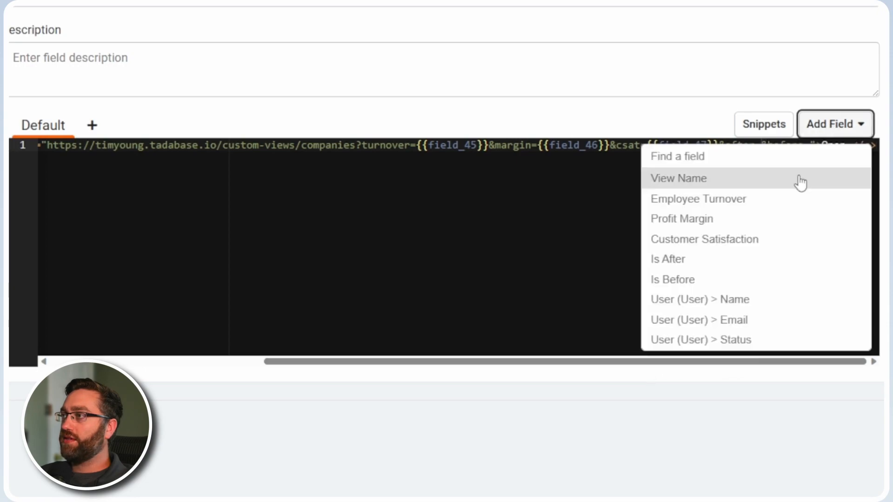
left_click(700, 262)
Insert the Is Before field after 'before=' and the View Name field after the 'Open' text of the link.
left_click(809, 145)
left_click(830, 130)
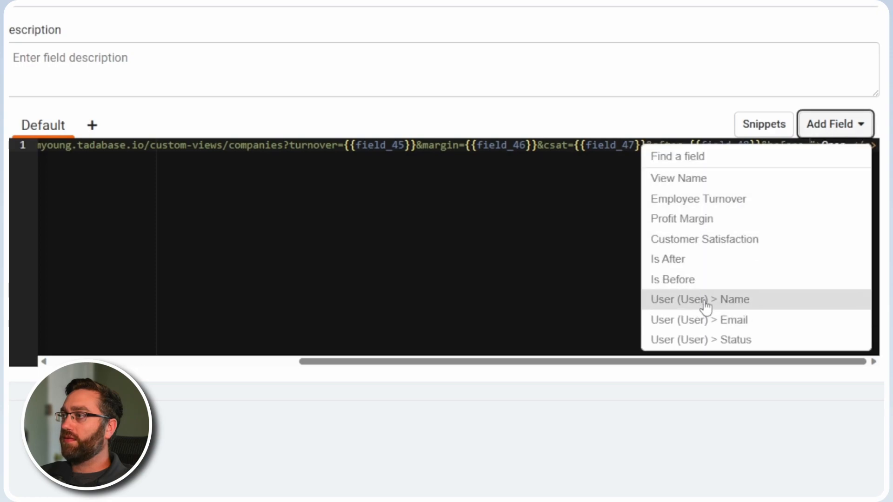
left_click(707, 281)
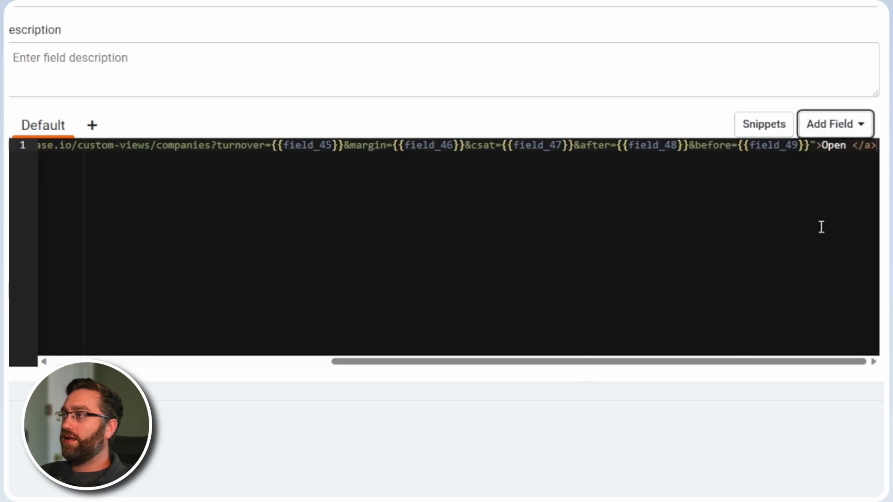
left_click(852, 145)
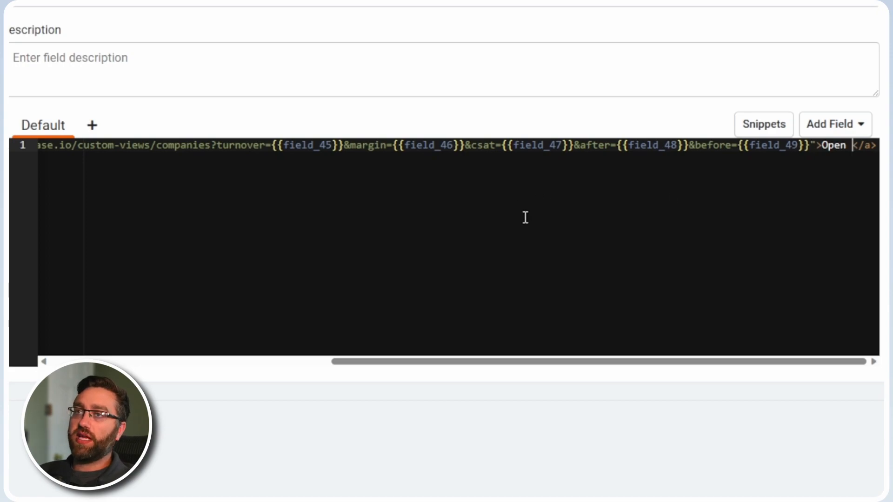
left_click(837, 124)
left_click(703, 181)
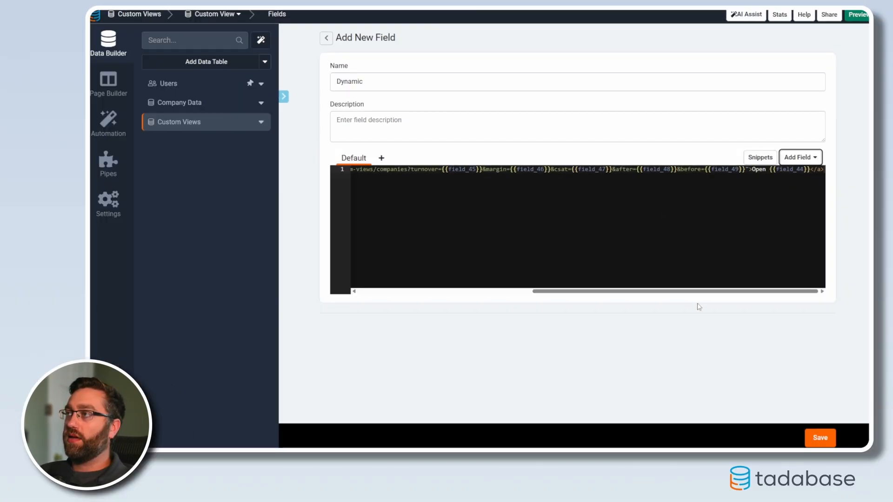
Name the dynamic field 'View Link' and save it to the Custom Views table.
double_click(438, 84)
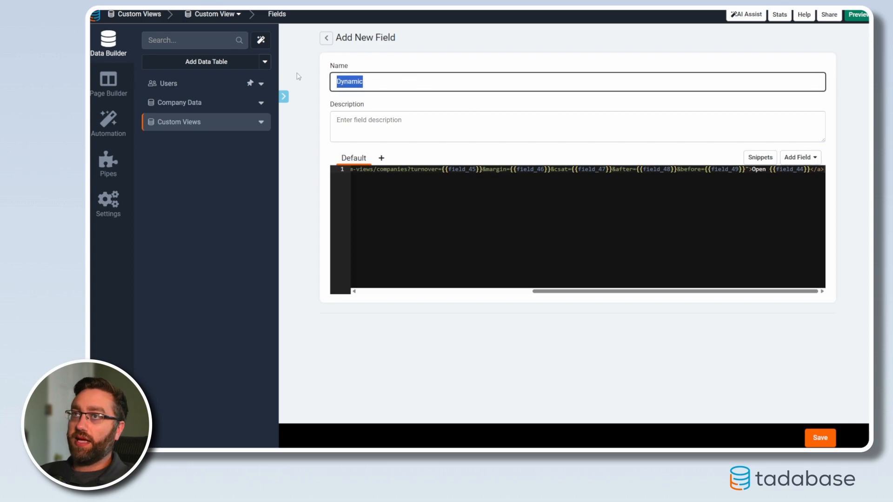
type("View")
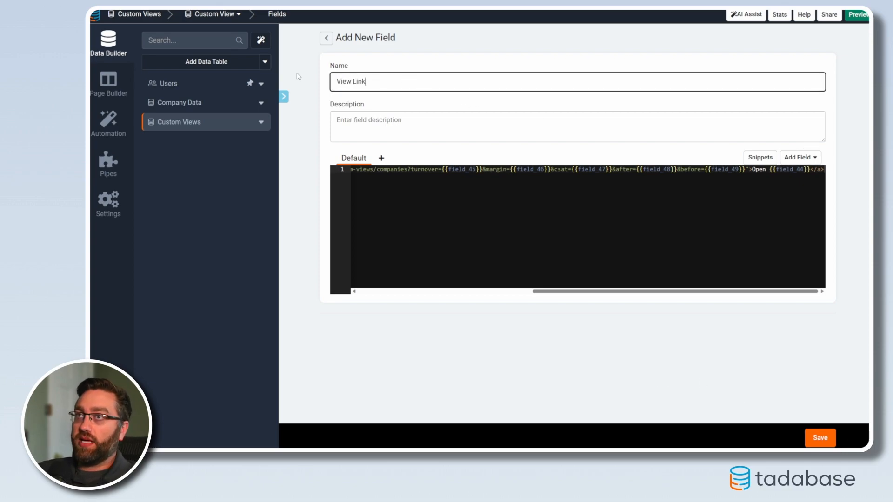
type(" Link")
left_click(820, 437)
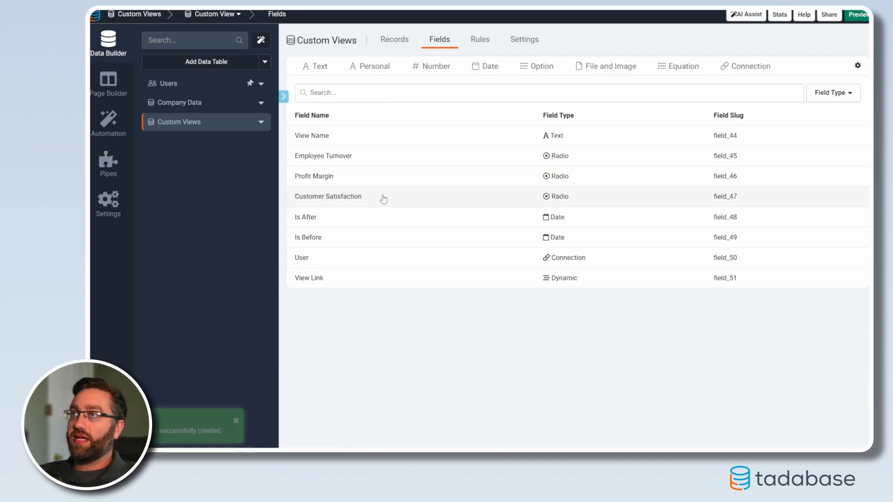
Start a Custom Views record named 'Test' with Low employee turnover, Medium profit margin and High customer satisfaction.
left_click(392, 48)
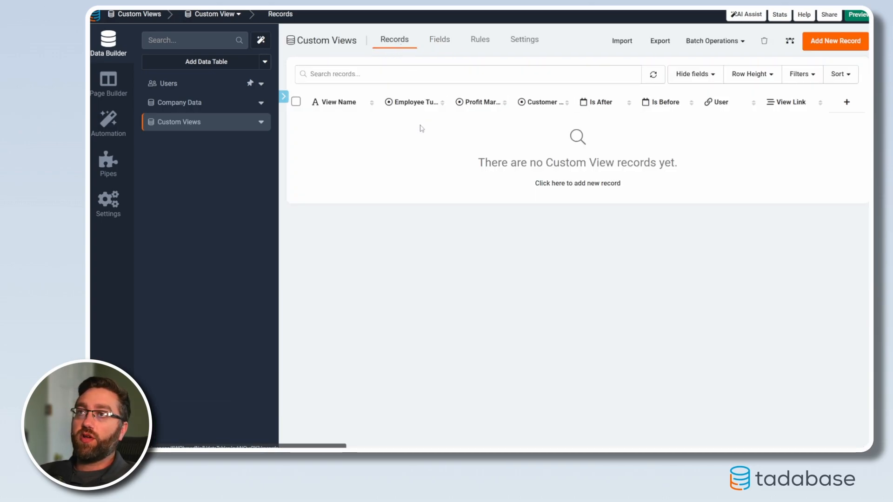
left_click(832, 41)
type("TEst")
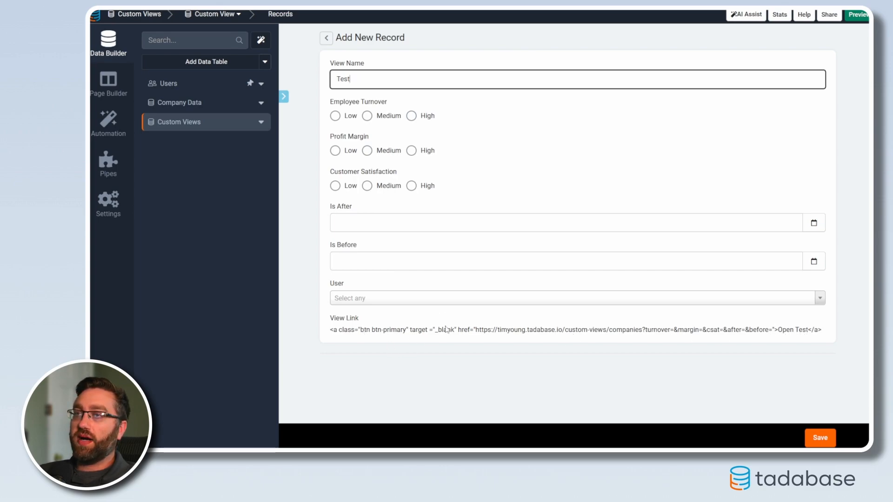
left_click(335, 116)
left_click(366, 150)
left_click(411, 186)
Set Is After to 07/01/2023 and Is Before to 07/27/2023, assign the Default User, and save the record.
left_click(799, 230)
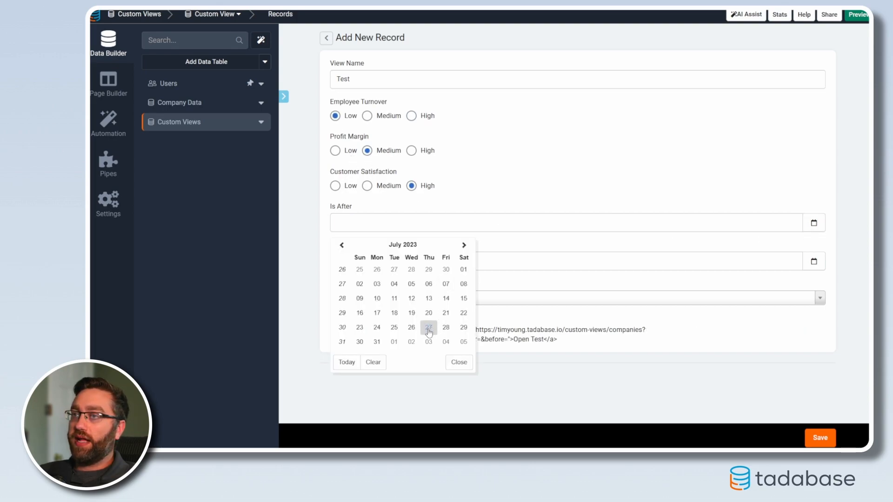
left_click(461, 269)
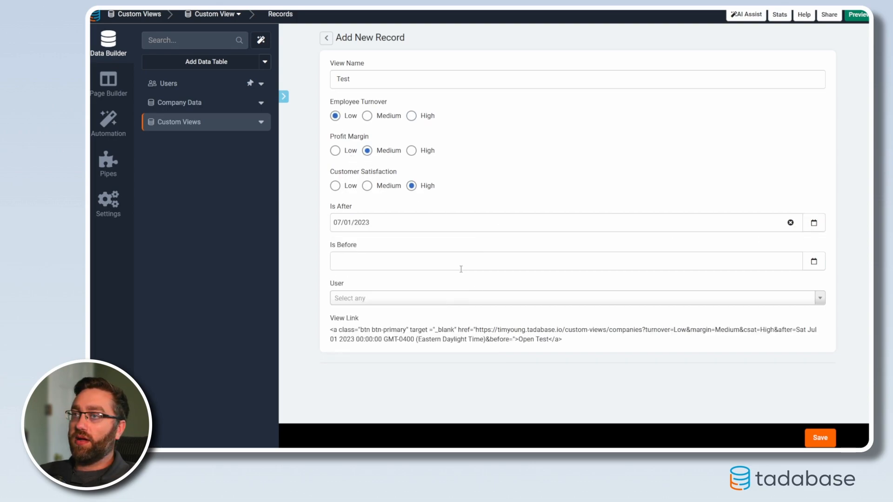
left_click(813, 261)
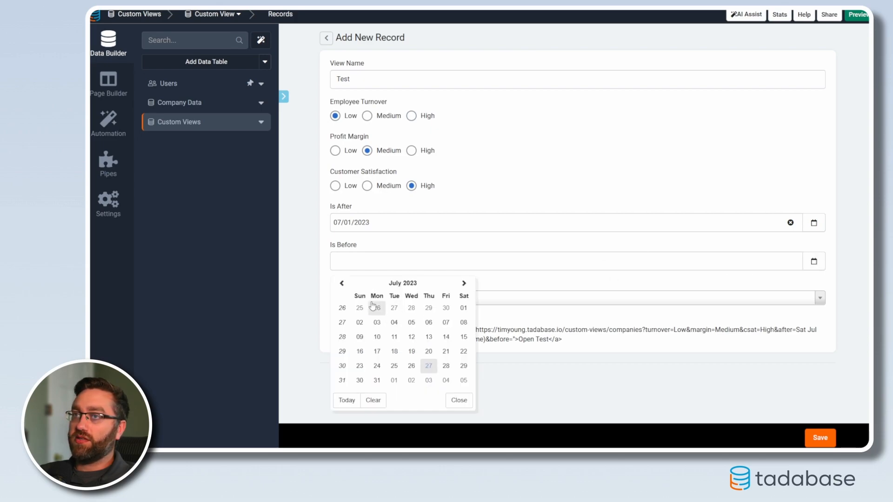
left_click(346, 400)
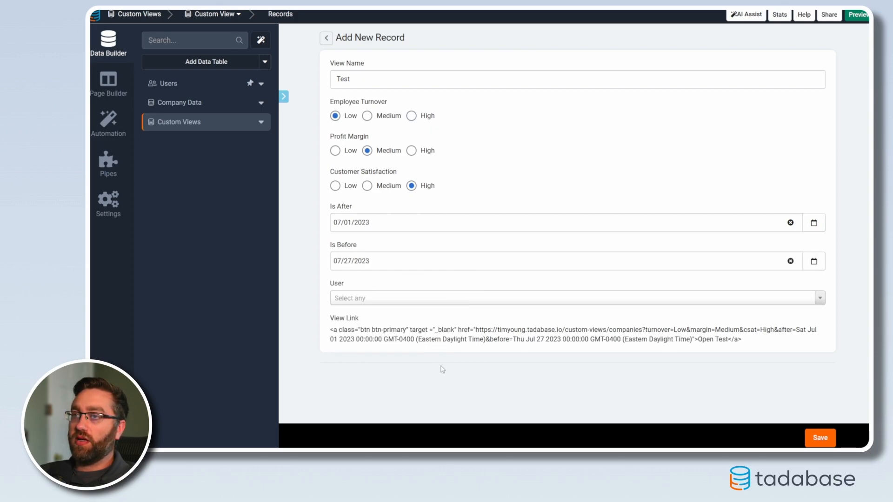
left_click(366, 301)
left_click(362, 330)
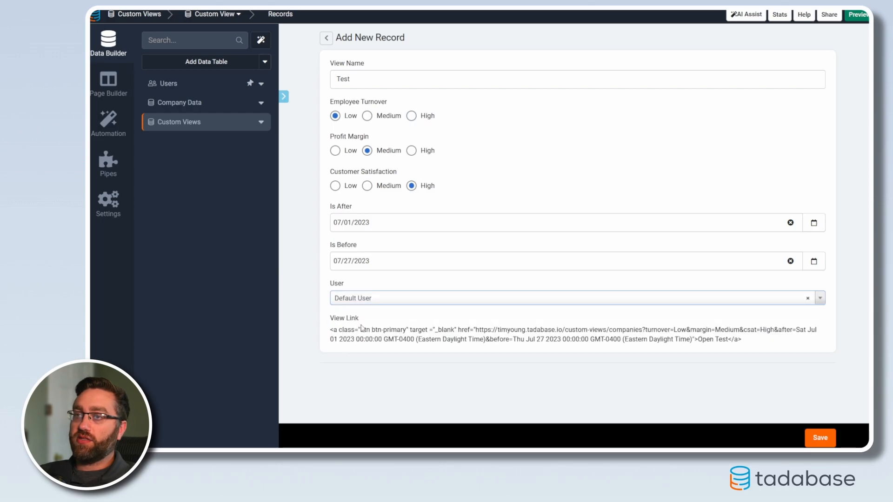
left_click(819, 438)
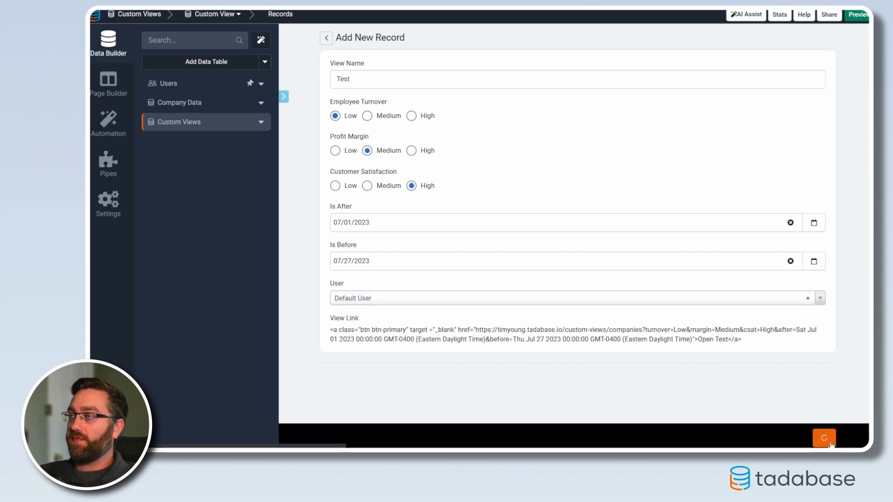
Open the Test record's View Link to check the filtered company list, and return to the Custom Views records.
left_click_drag(792, 135, 799, 138)
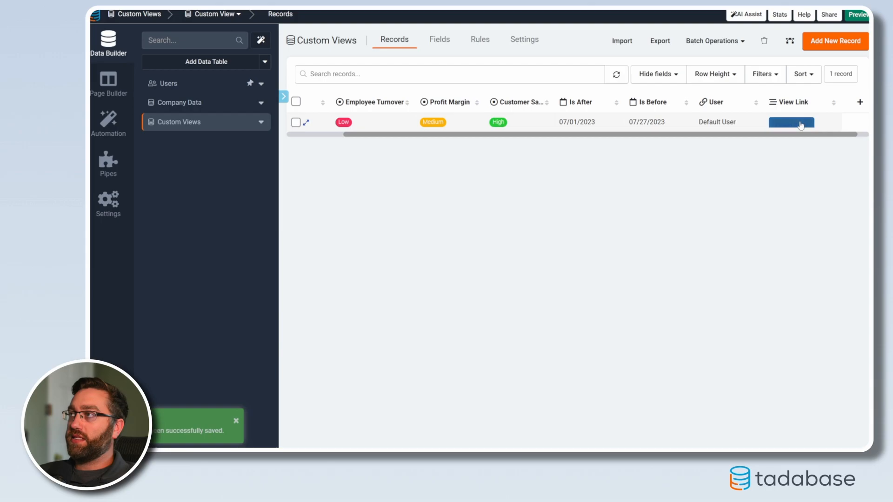
left_click(795, 123)
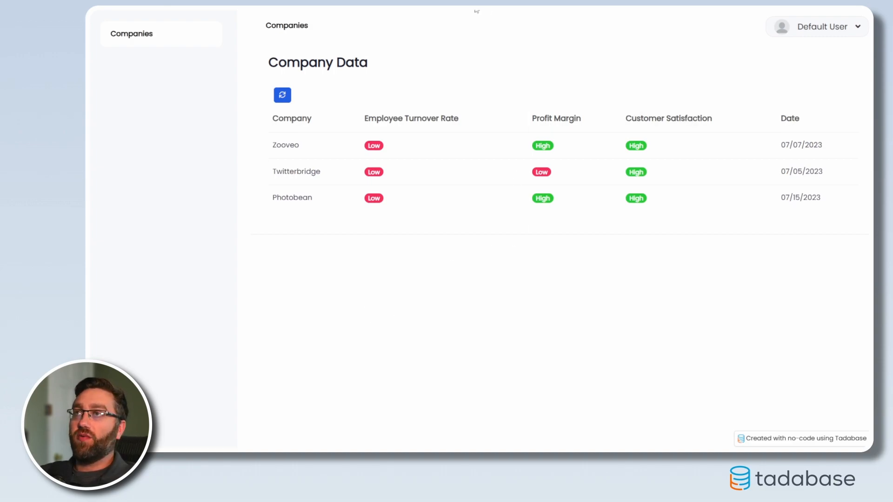
left_click(563, 26)
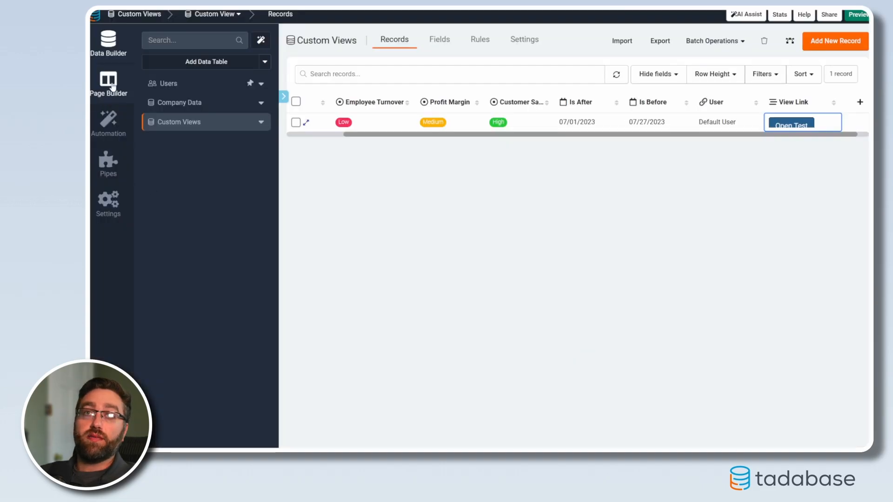
Start a new page named 'My Views', add it to the Default Layout Menu and choose a Table component.
left_click(109, 83)
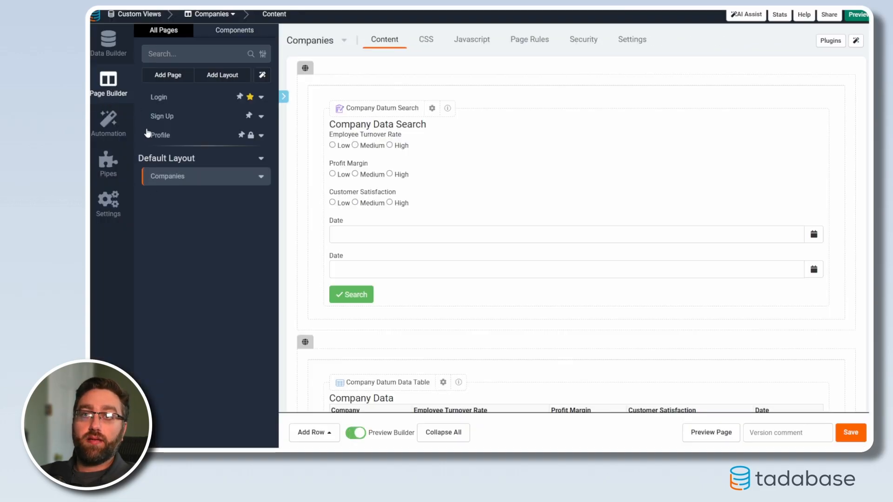
left_click(176, 81)
left_click_drag(305, 157, 234, 158)
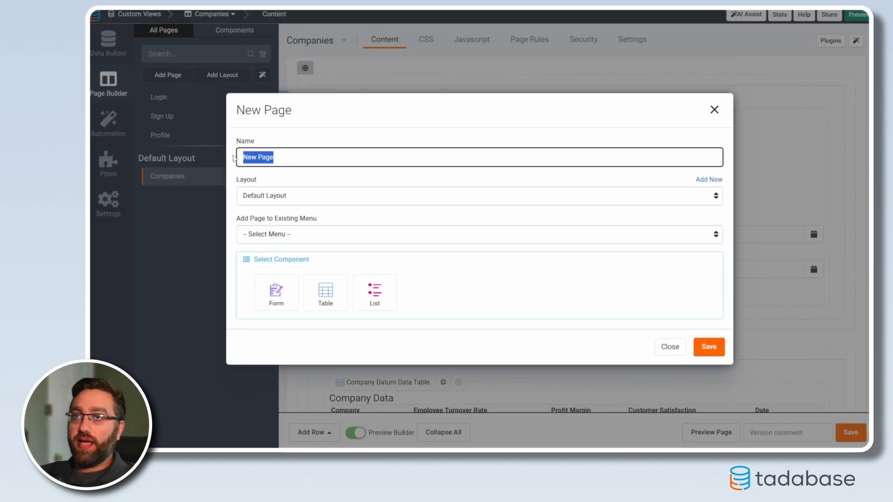
type("My Views")
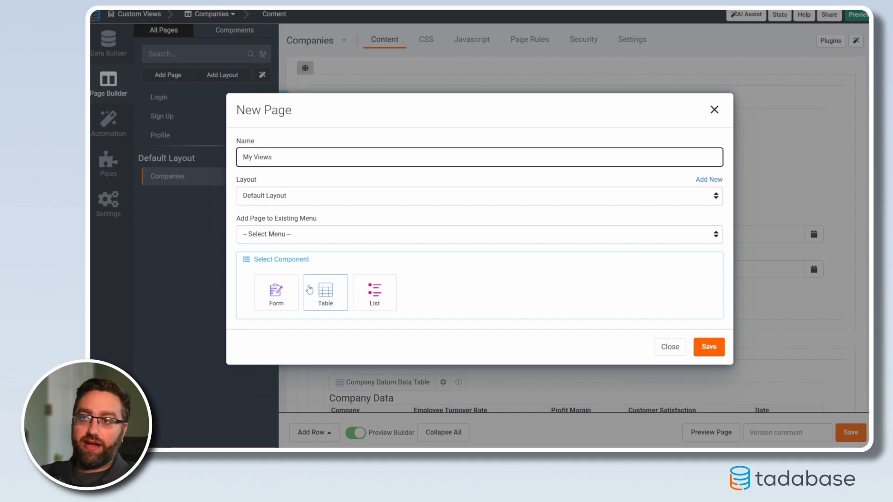
left_click(281, 236)
left_click(274, 258)
left_click(316, 287)
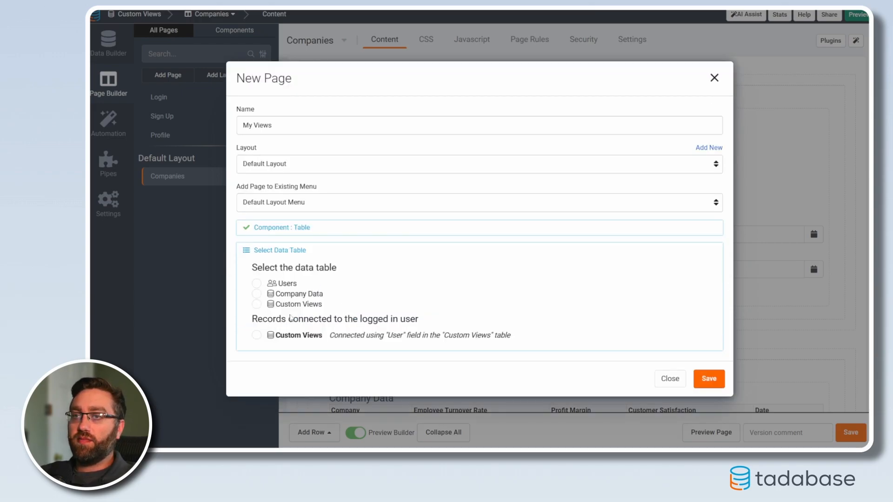
Use the Custom Views records connected to the logged-in user, include a form to add Custom Views, and save the page.
left_click(256, 335)
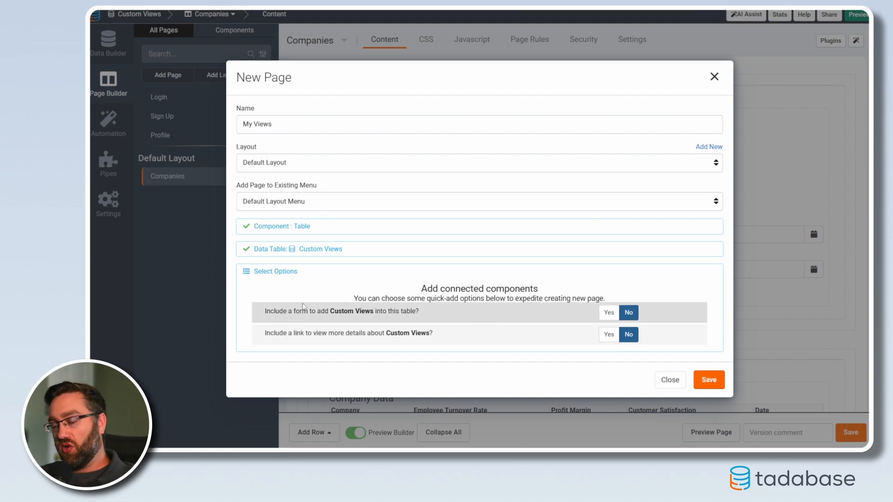
left_click(603, 317)
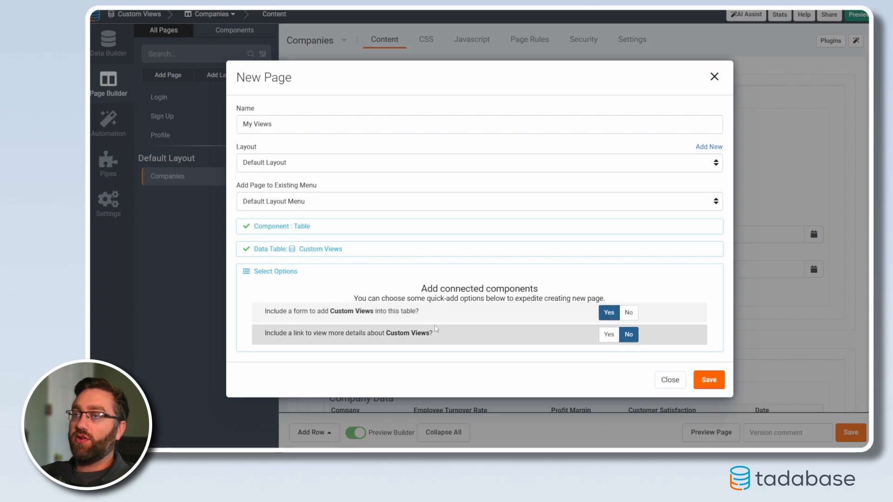
left_click(709, 380)
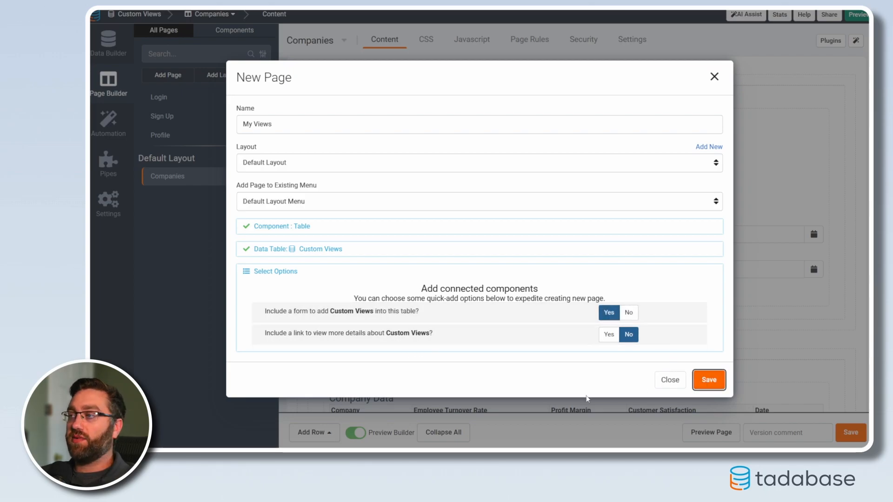
Edit the Custom View Form on the Add Custom Views page and delete its existing row of inputs.
left_click(366, 211)
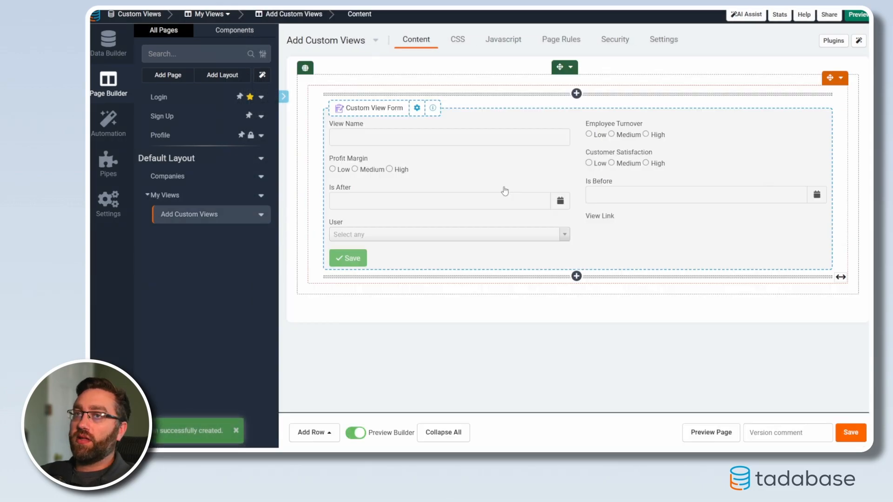
left_click(505, 189)
left_click(540, 101)
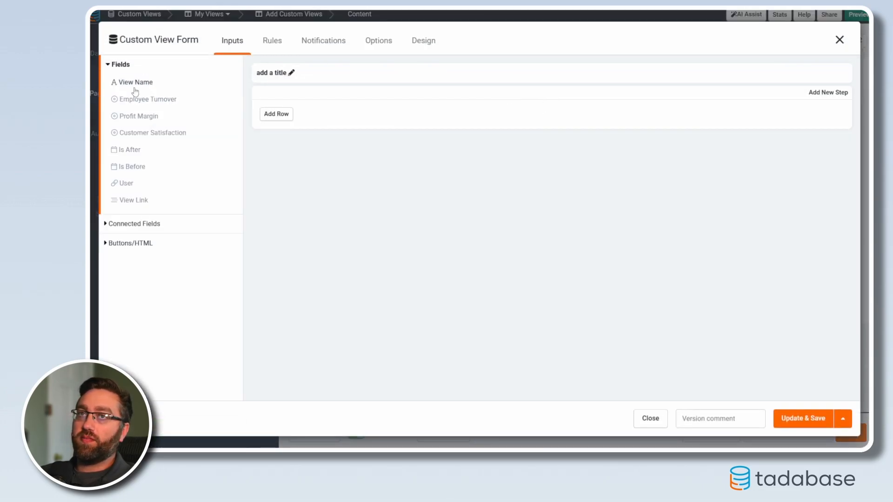
Add View Name, Employee Turnover, Profit Margin, Customer Satisfaction, Is After and Is Before as inputs of the Custom View Form.
left_click(140, 89)
left_click(140, 89)
left_click(139, 88)
left_click(138, 90)
left_click(138, 89)
left_click(137, 89)
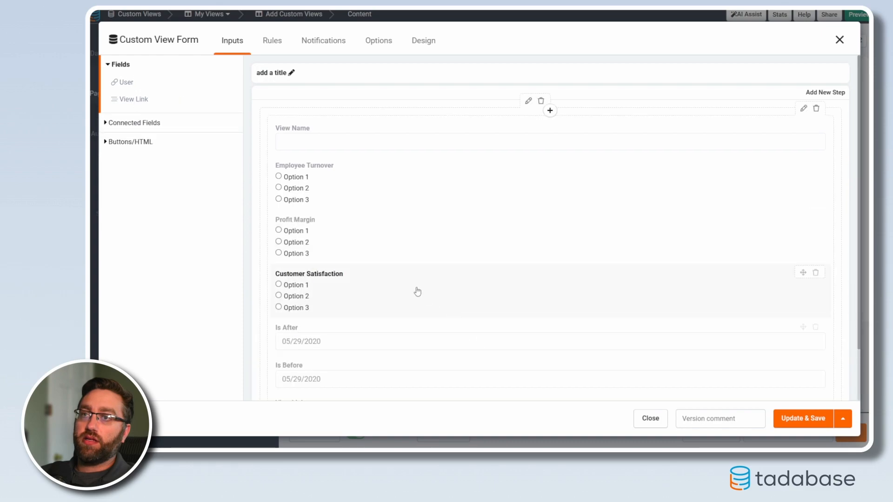
Check the Custom View Form's inputs on the Add Custom Views page and save the form.
scroll(409, 311, "down", 2)
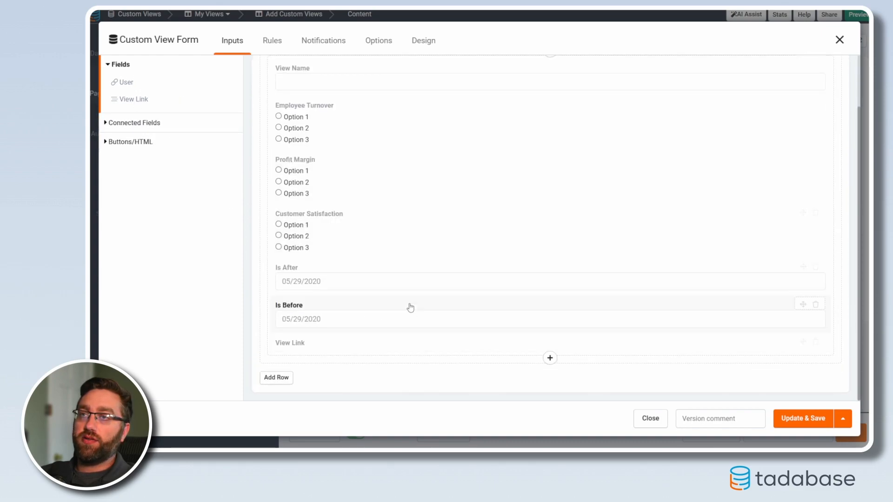
scroll(364, 335, "up", 2)
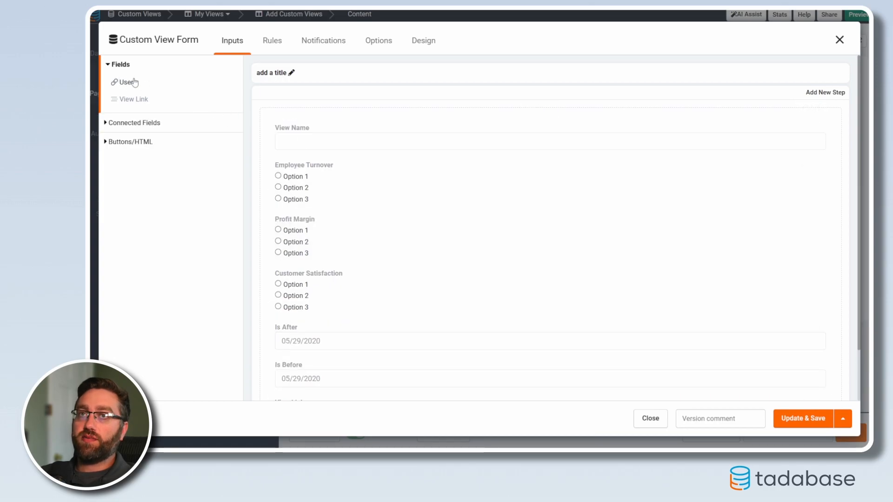
left_click(155, 44)
left_click(227, 45)
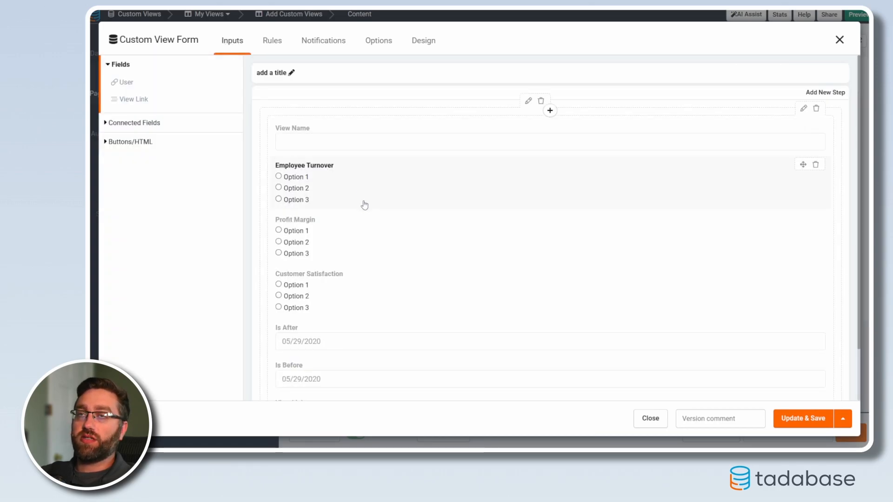
left_click(802, 418)
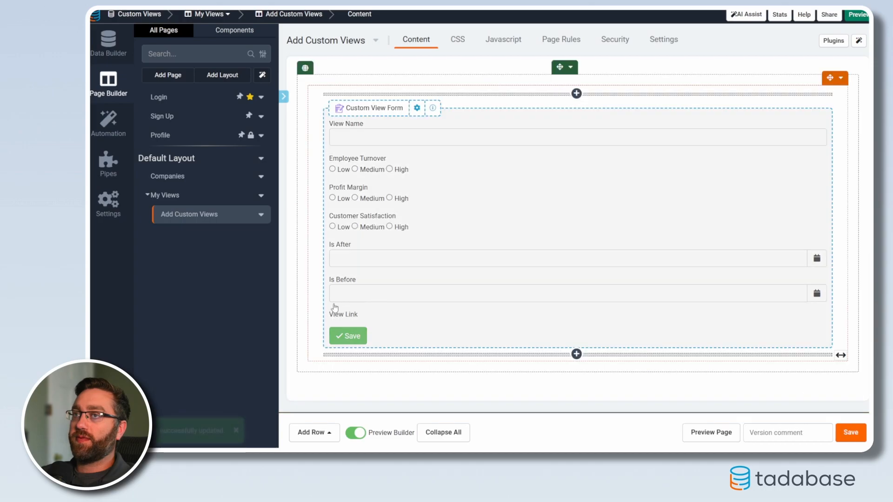
Add an Edit link column to the My Views table, enable Show in Popup for it, and save the table.
left_click(172, 195)
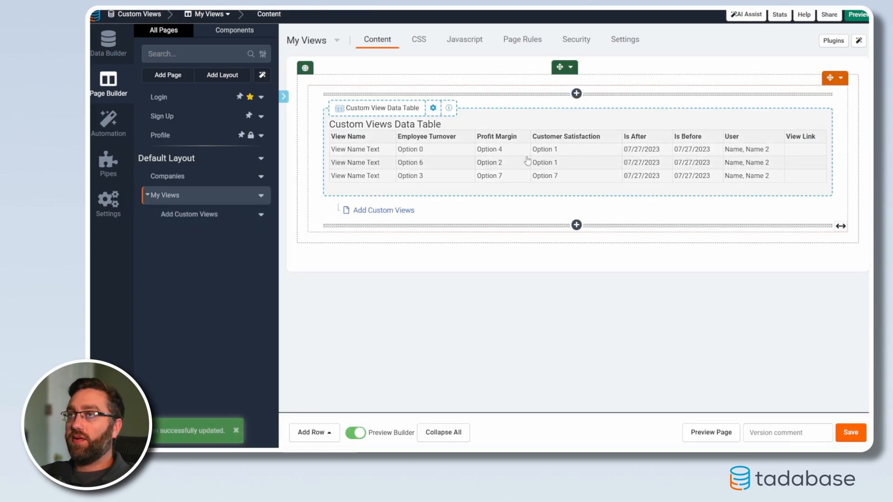
left_click(527, 161)
left_click(133, 228)
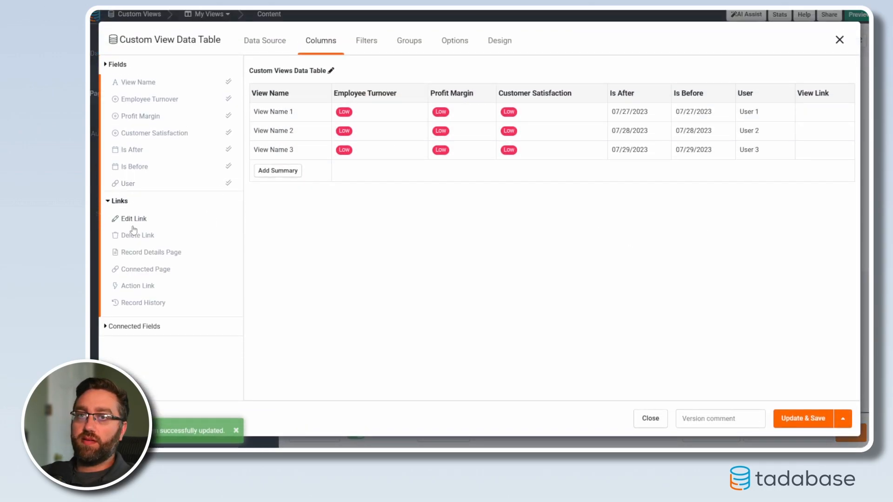
left_click(133, 101)
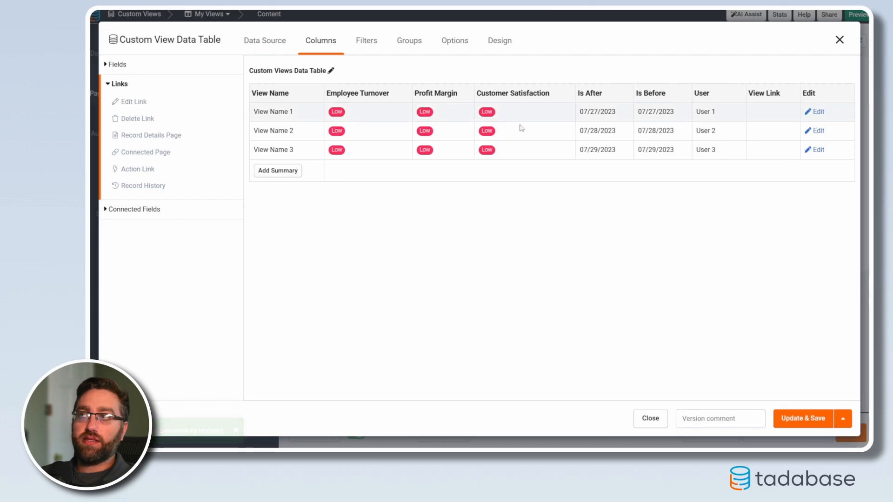
left_click(821, 94)
left_click(711, 267)
left_click(705, 384)
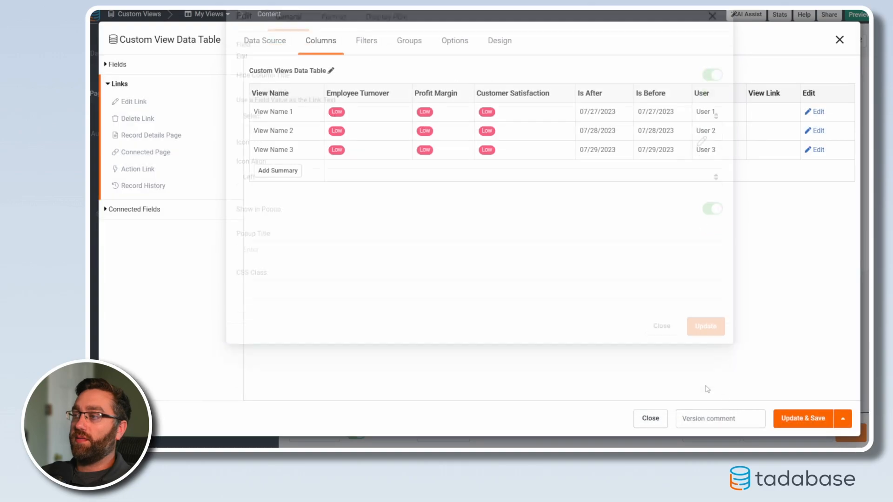
left_click(803, 419)
Open the Custom View Form on the Edit Custom View Page and delete its existing row of inputs.
left_click(403, 226)
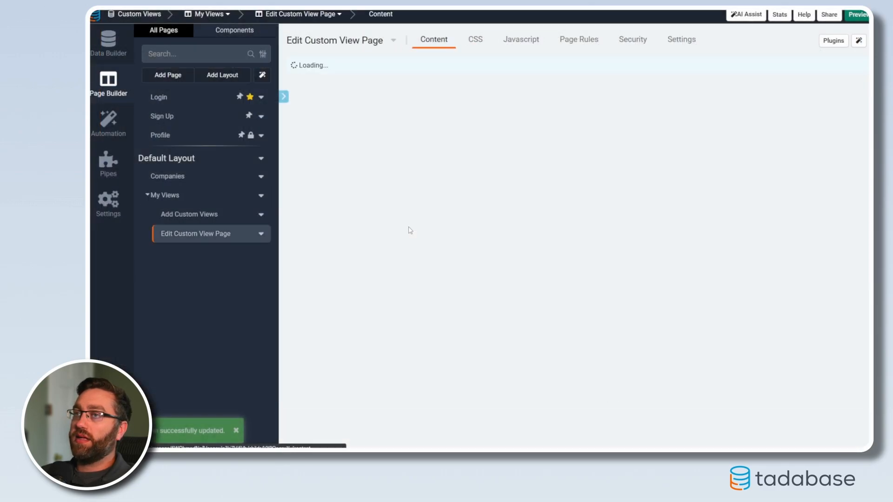
left_click(530, 169)
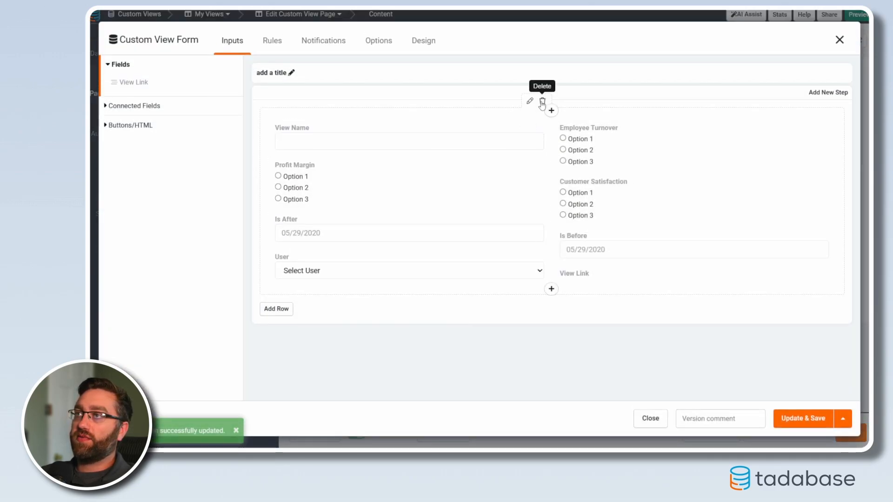
left_click(539, 101)
Add View Name, Employee Turnover, Profit Margin, Customer Satisfaction, Is After, Is Before and View Link to the edit form and save it.
left_click(136, 90)
left_click(137, 89)
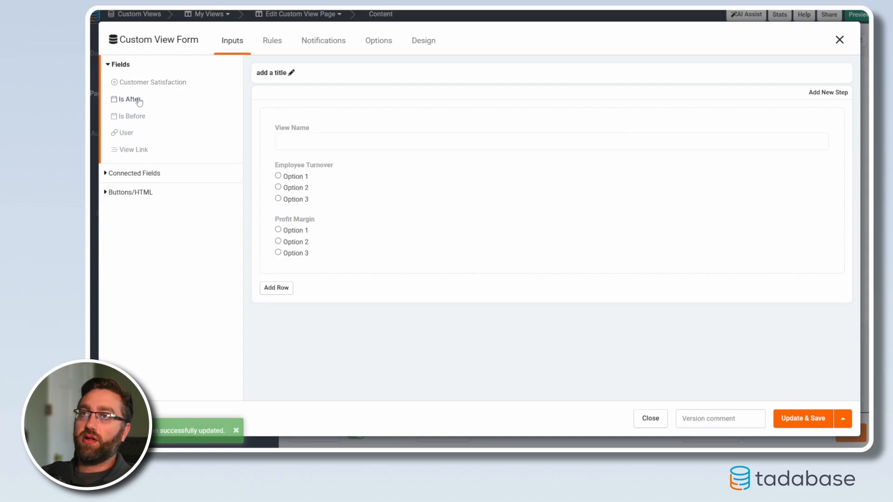
left_click(140, 88)
left_click(138, 88)
left_click(137, 88)
left_click(136, 100)
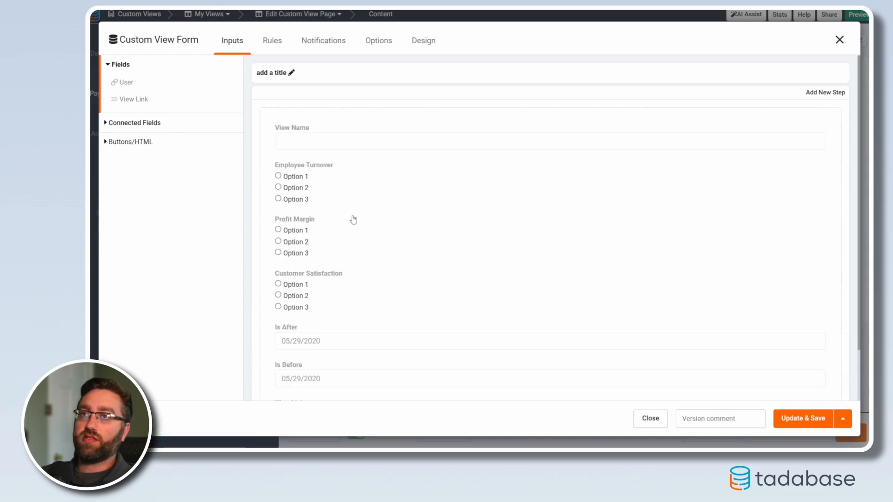
scroll(407, 308, "down", 3)
left_click(795, 419)
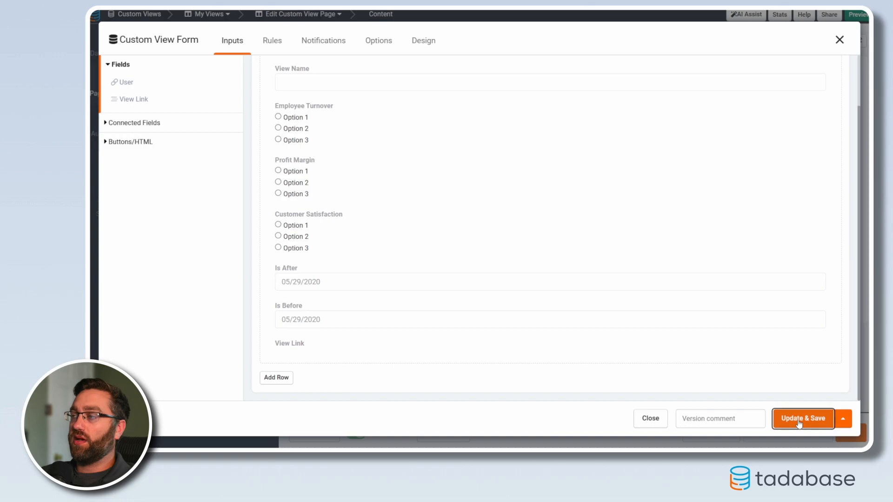
Make View Link the first column of the My Views table, ahead of View Name, and save the table.
left_click(173, 203)
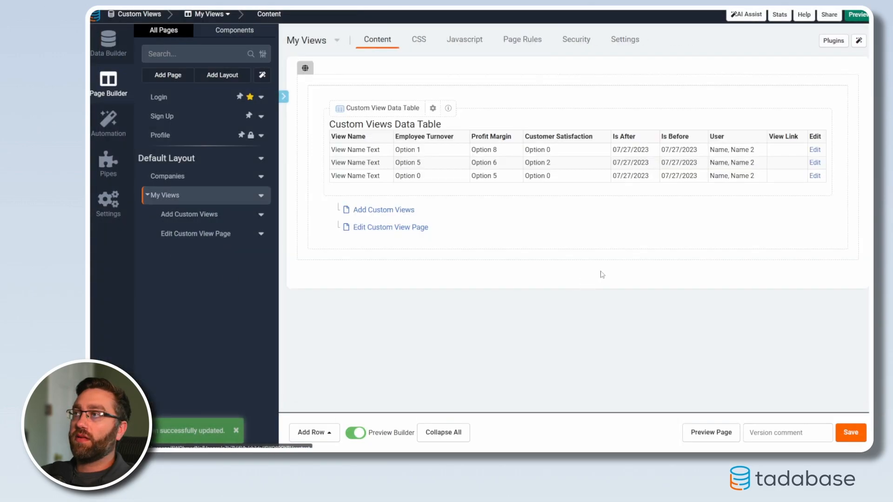
left_click(733, 152)
left_click_drag(774, 96, 279, 96)
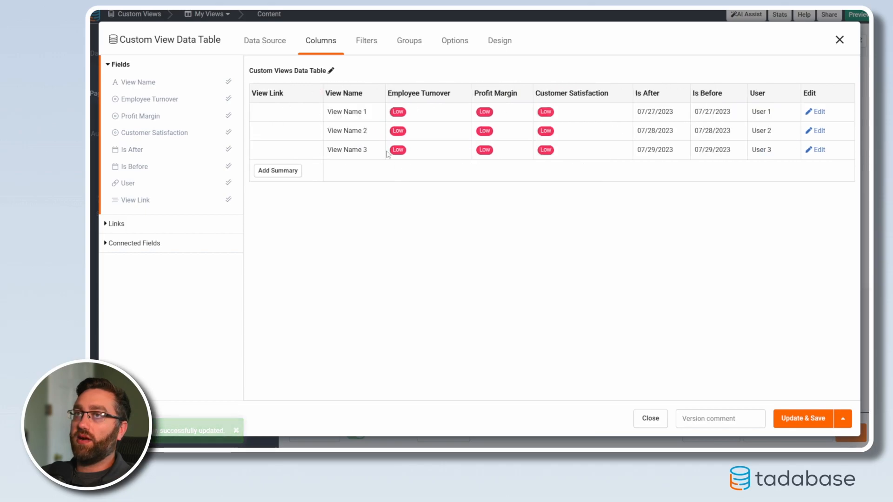
left_click(805, 422)
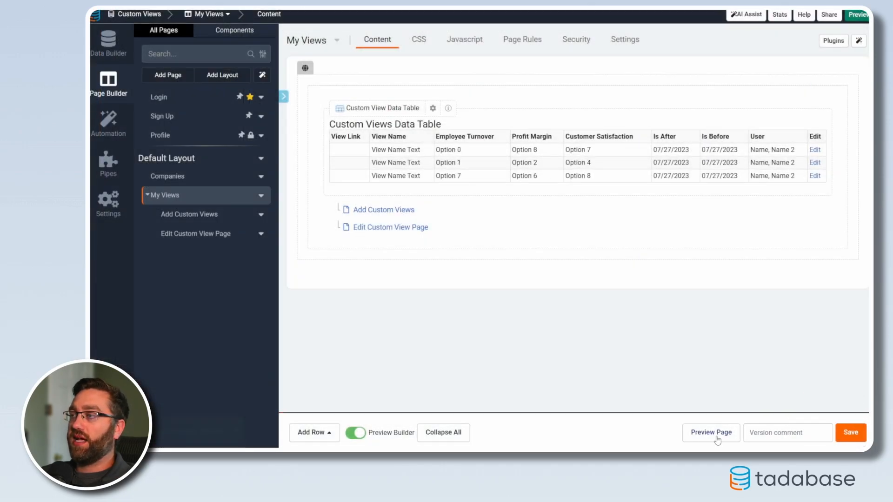
Preview the My Views page, open the Test view's filtered Companies data, and return to My Views.
left_click(711, 432)
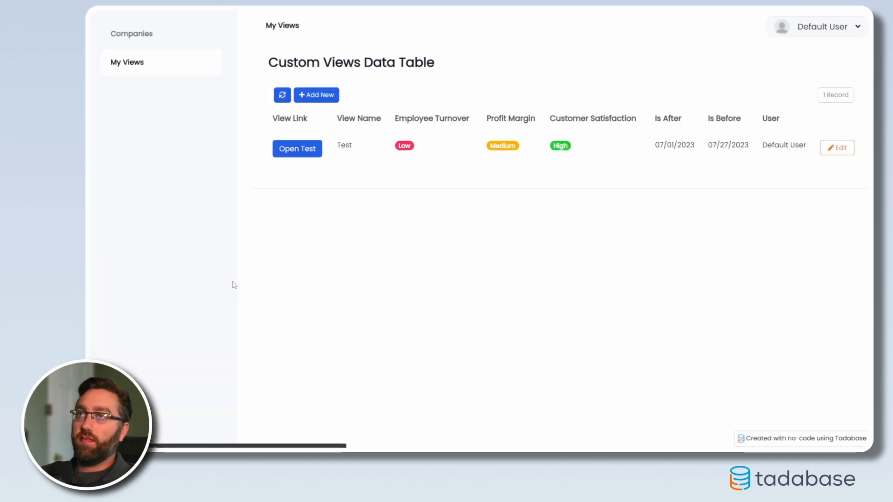
left_click(290, 149)
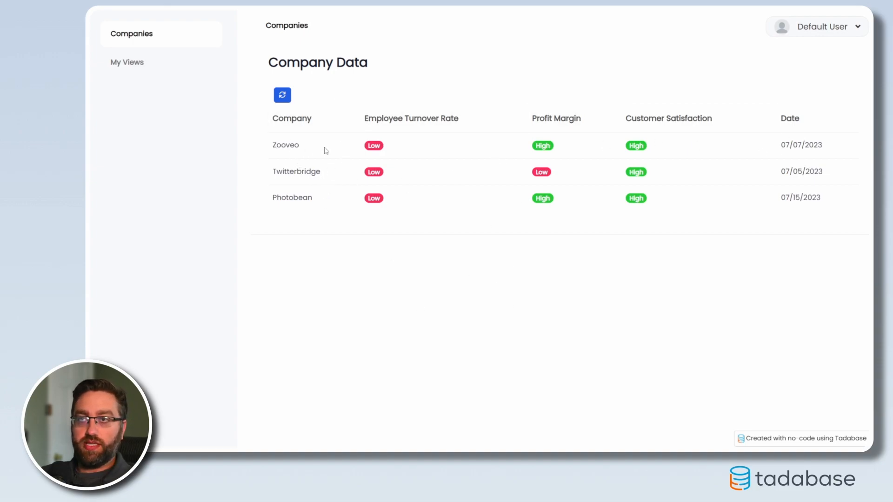
left_click(134, 63)
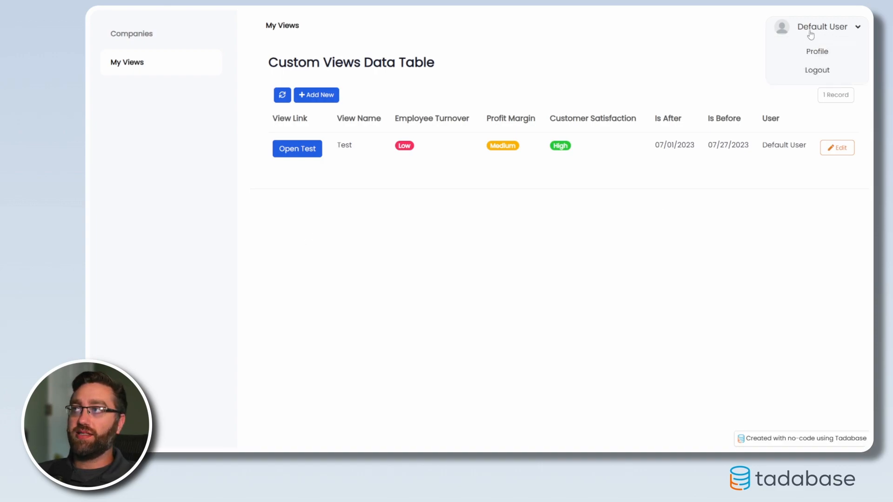
Start a new view named 'Low Profit & High Turnover (Q2)' with Employee Turnover set to High and Profit Margin set to Low.
left_click(316, 95)
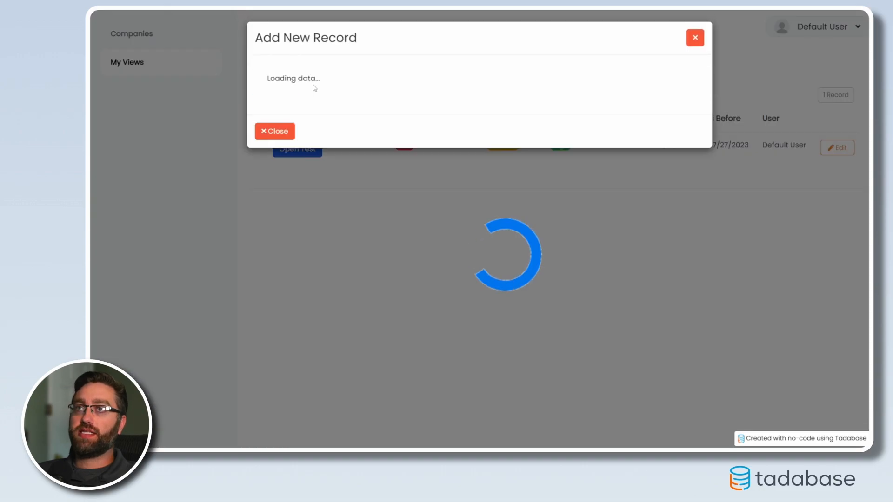
type("Low")
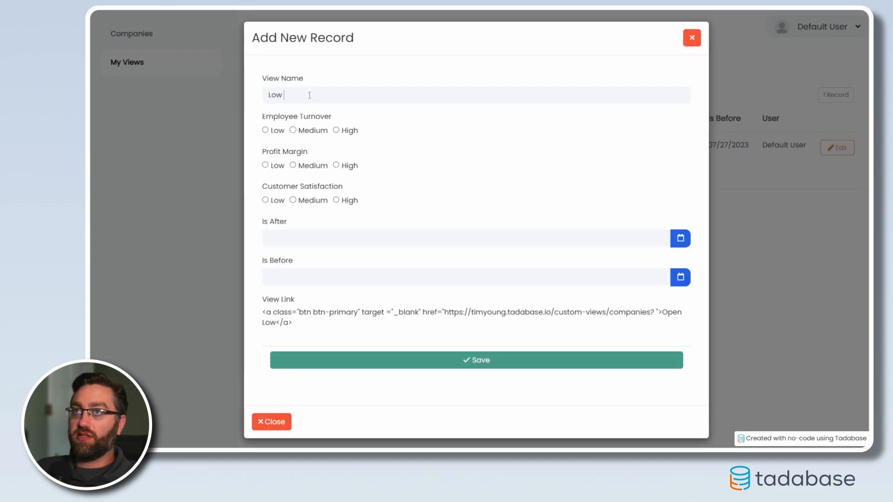
type(" Profit & High Tun")
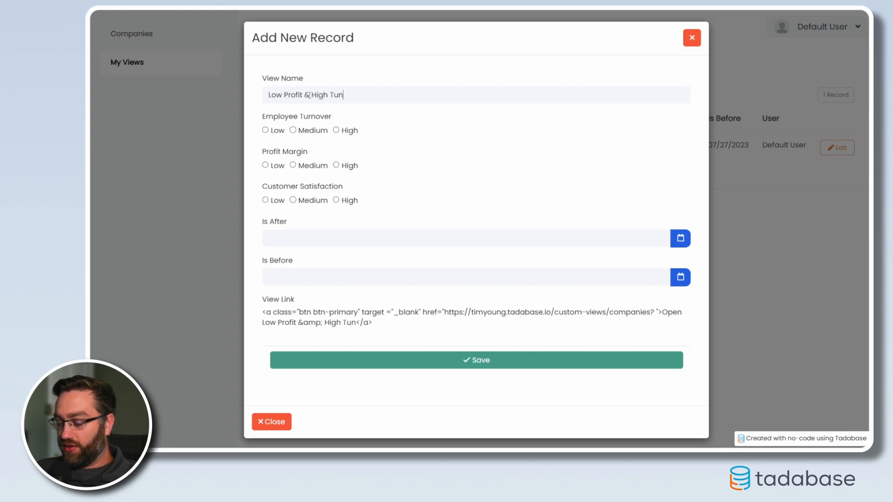
key("BackSpace")
type("rnover (")
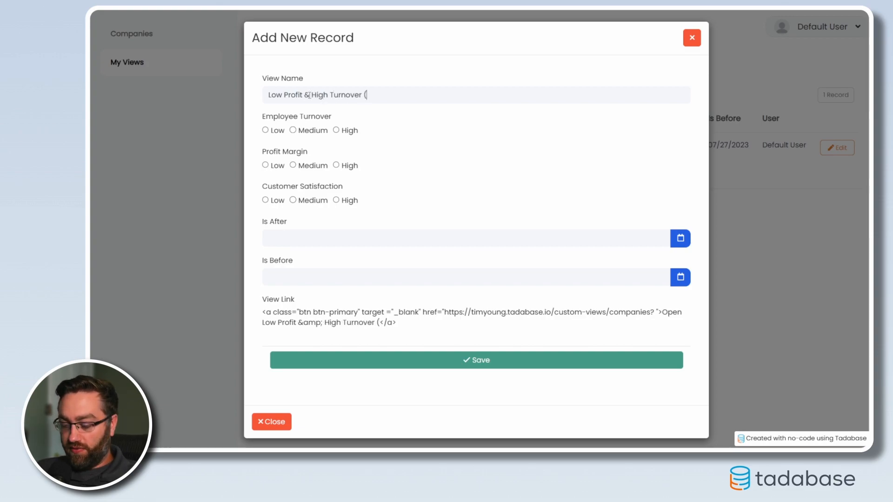
type("Q2)")
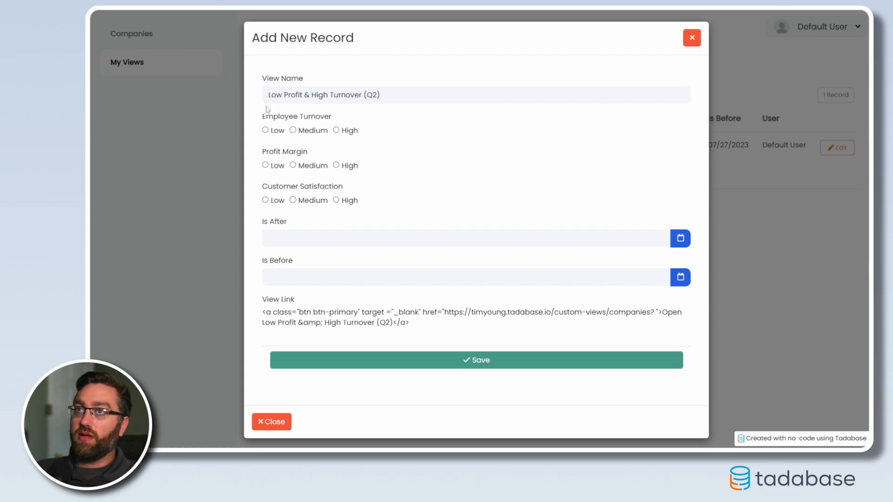
left_click(337, 130)
left_click(265, 165)
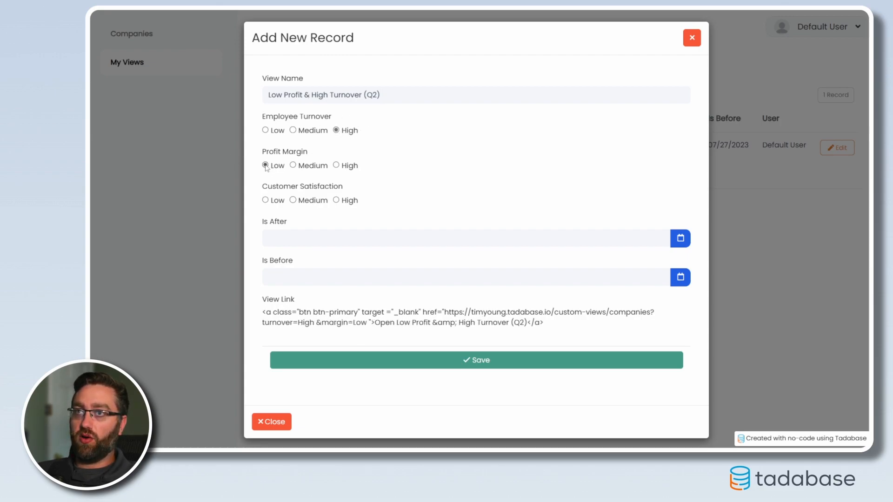
Set Is After to 04/01/2023 and Is Before to 06/30/2023, and save the new view.
left_click(681, 239)
left_click(346, 260)
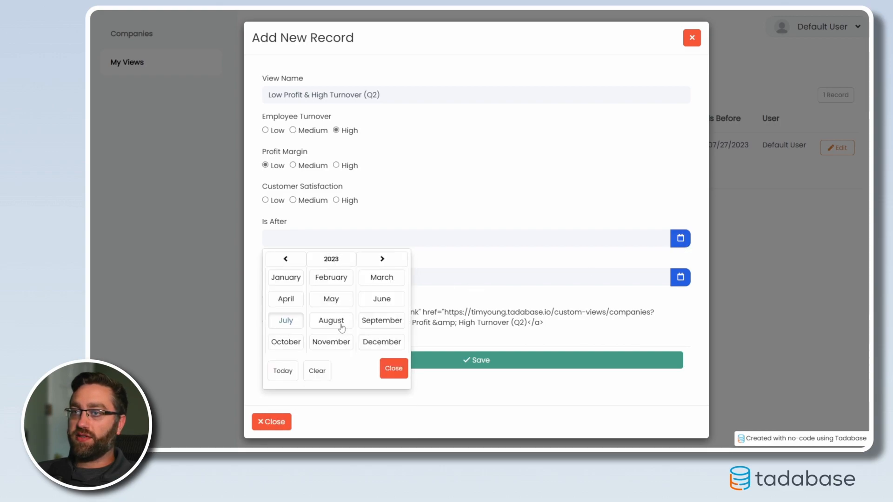
left_click(298, 299)
left_click(396, 288)
left_click(681, 277)
left_click(352, 298)
left_click(382, 338)
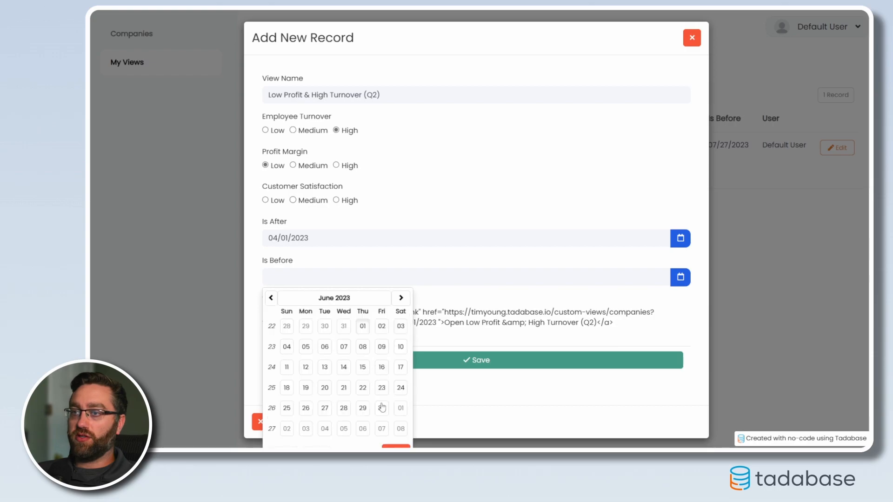
left_click(383, 408)
left_click(379, 371)
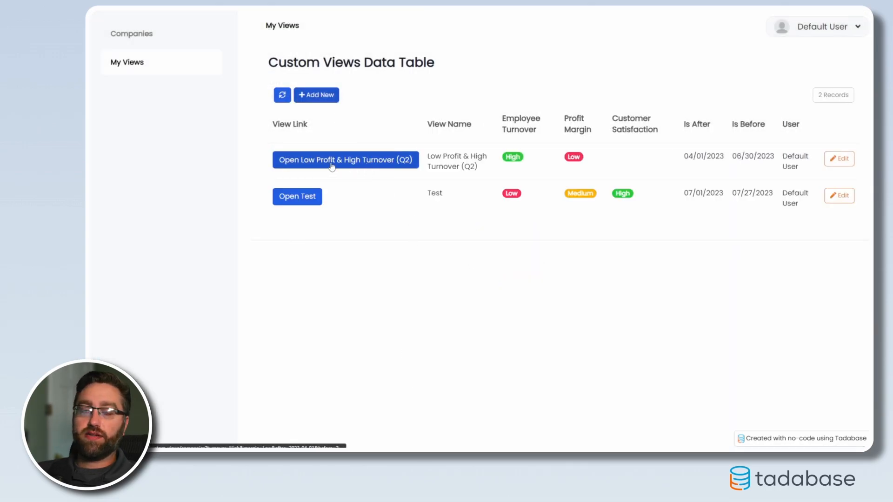
Open the 'Low Profit & High Turnover (Q2)' view to examine its filtered companies, and return to My Views.
left_click(305, 164)
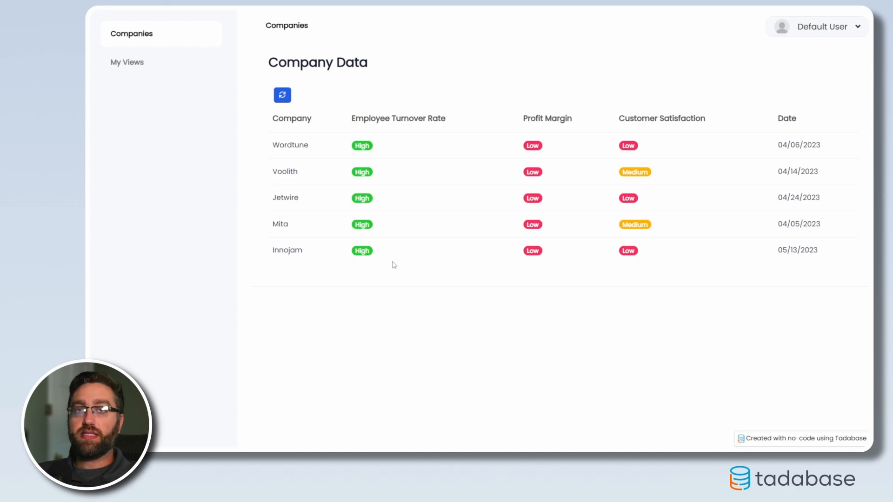
left_click(132, 66)
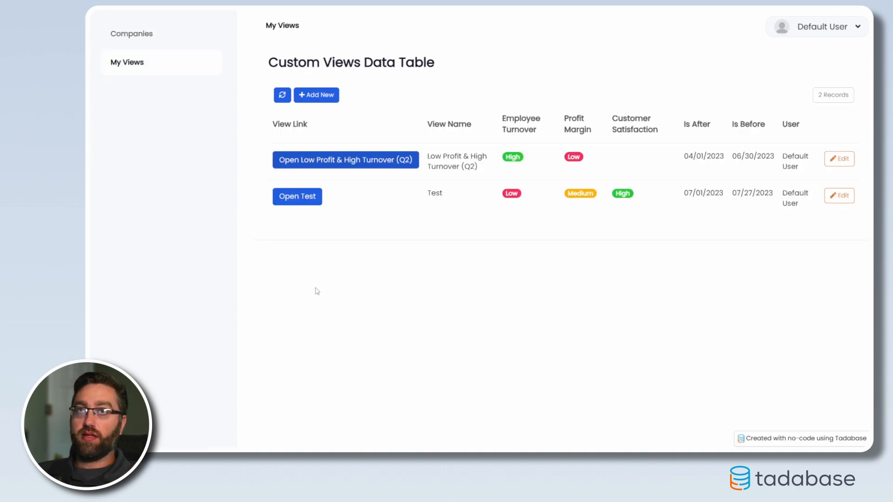
Add another view with Employee Turnover, Profit Margin and Customer Satisfaction all set to Low, save it, and open it.
left_click(321, 93)
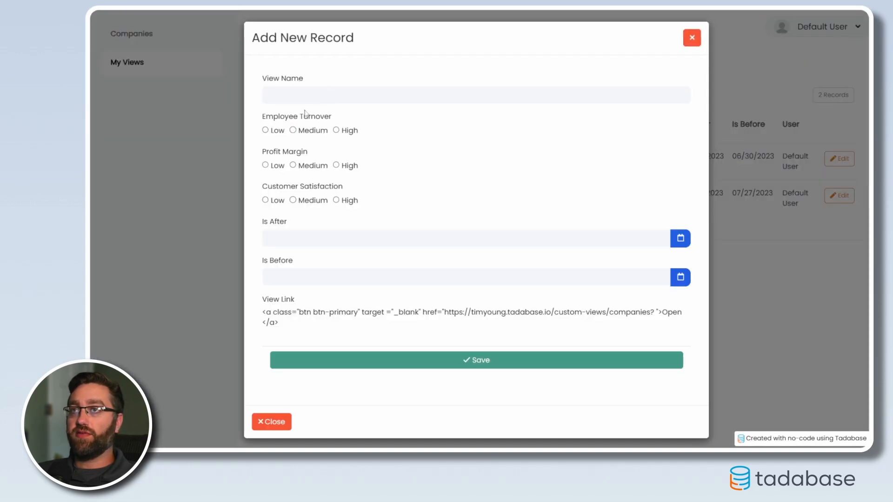
left_click(266, 130)
left_click(269, 166)
left_click(272, 201)
left_click(408, 365)
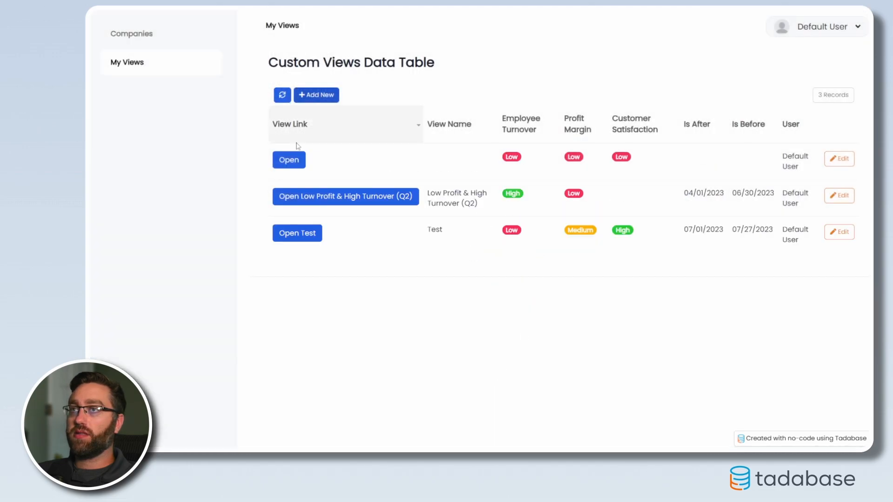
left_click(279, 158)
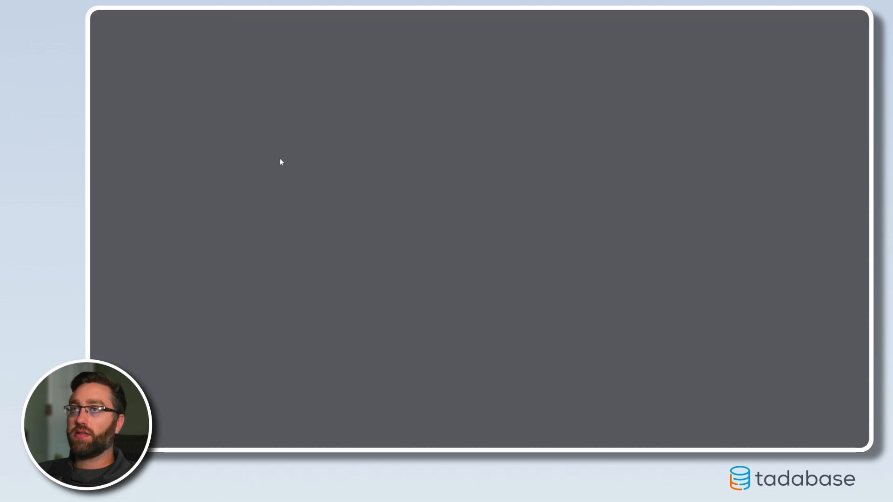